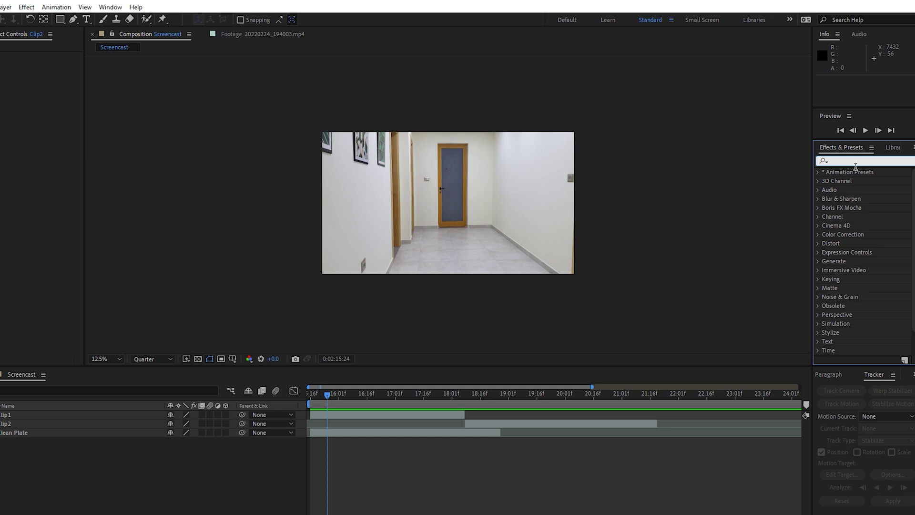
# - Apply the CC Force Motion Blur effect to the Clip1 layer and set its Shutter Angle to 300
pyautogui.write('cc fo')
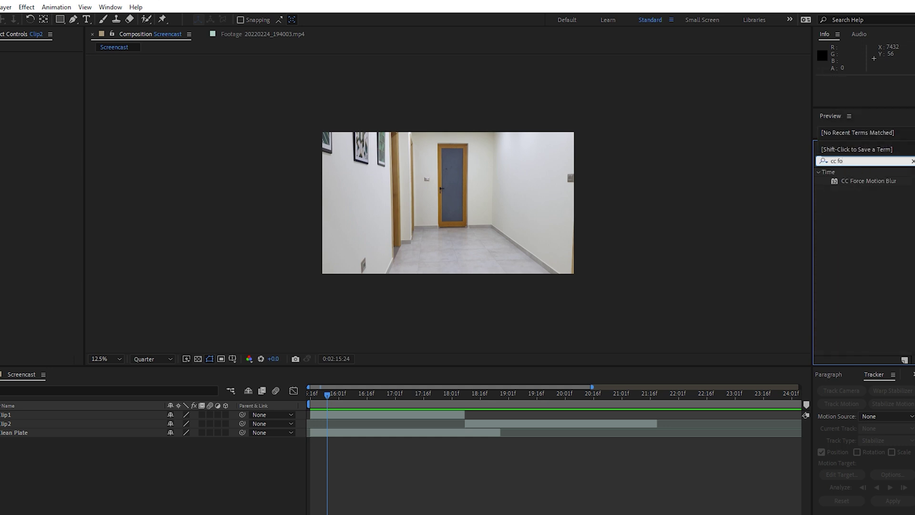
pyautogui.moveTo(869, 183); pyautogui.dragTo(249, 321)
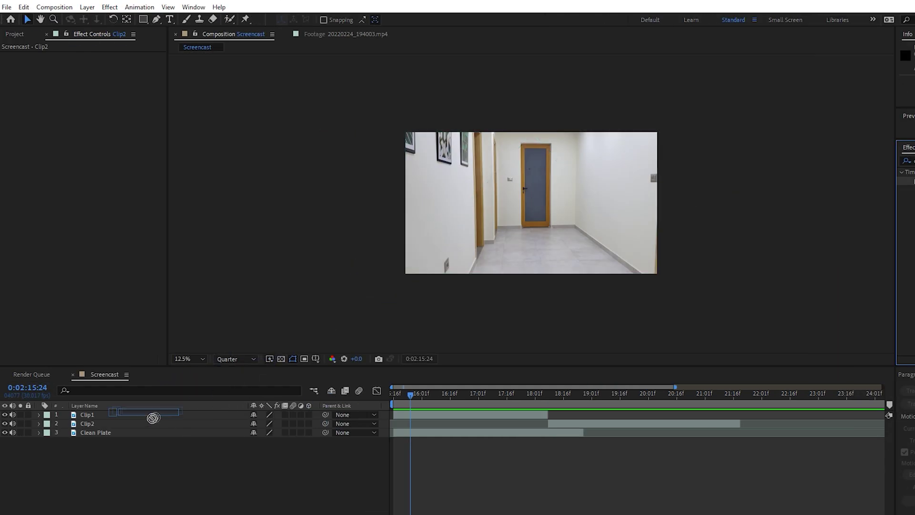
pyautogui.moveTo(152, 418); pyautogui.dragTo(141, 415)
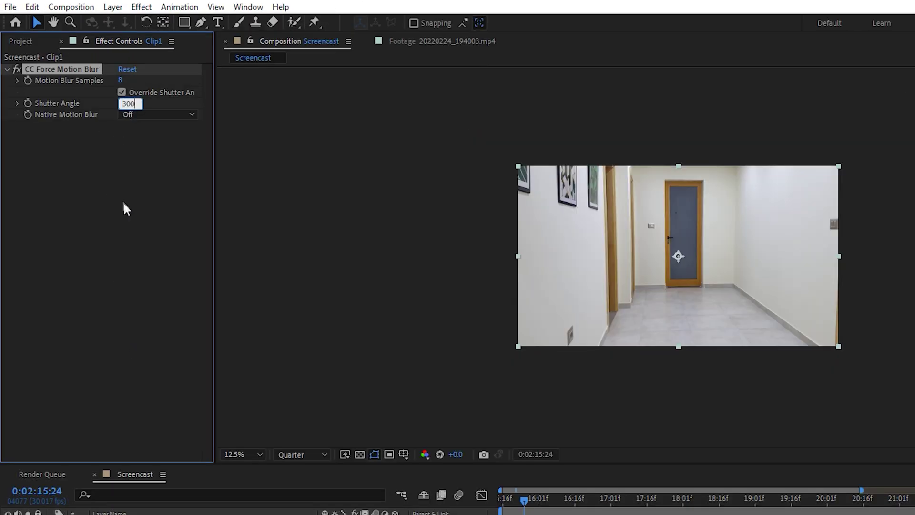
pyautogui.click(125, 208)
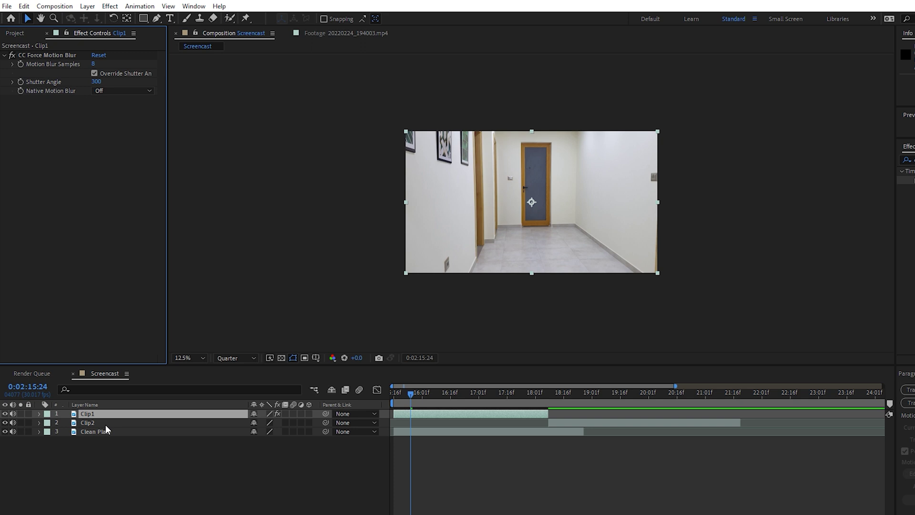
# - Copy the CC Force Motion Blur effect from Clip1 onto the Clip2 layer
pyautogui.click(106, 425)
pyautogui.click(99, 414)
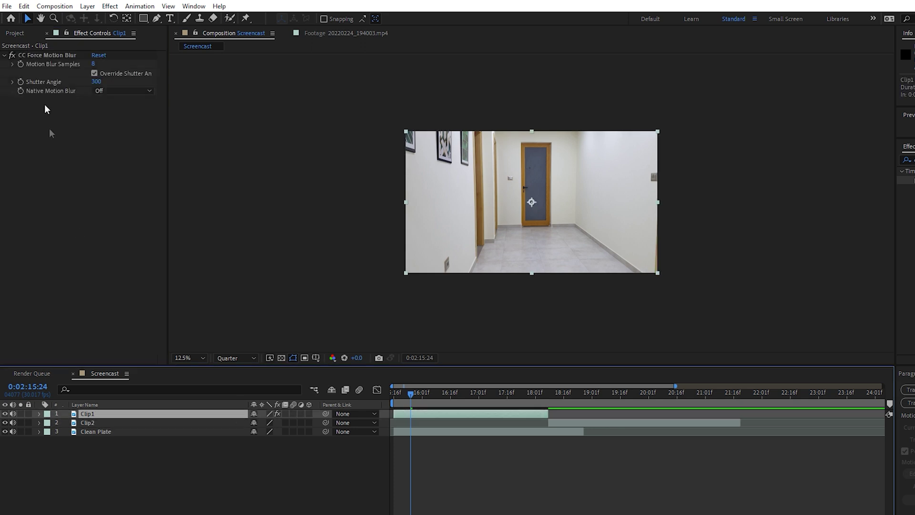
pyautogui.click(51, 56)
pyautogui.click(103, 420)
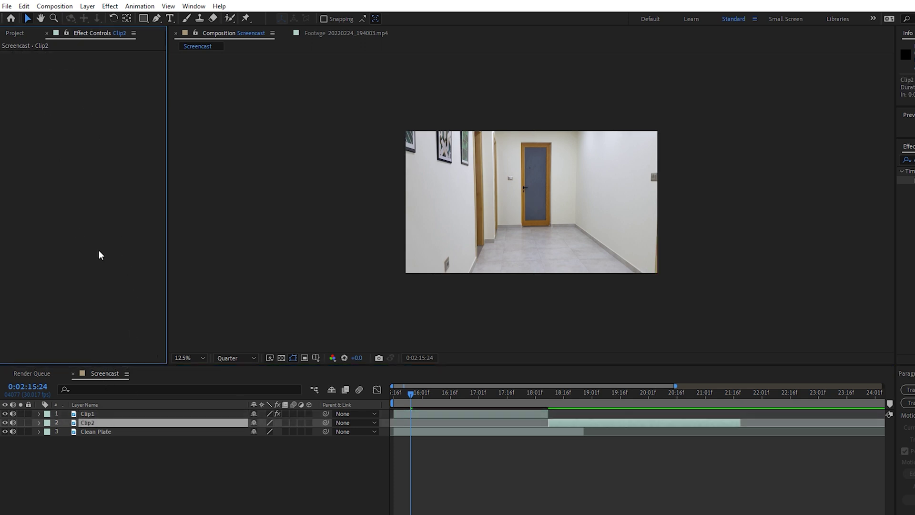
pyautogui.hotkey('ctrl', 'v')
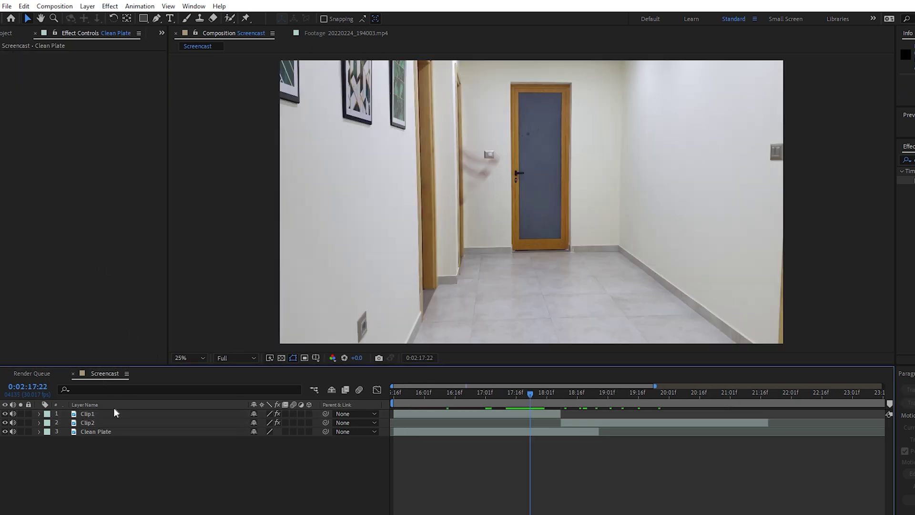
# - Pre-compose the Clip1 and Clip2 layers together into a single composition
pyautogui.click(112, 414)
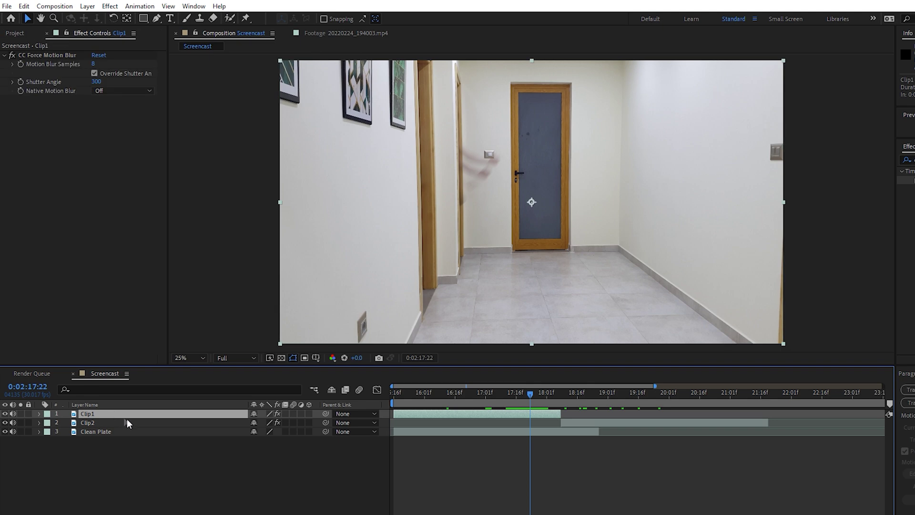
pyautogui.click(130, 424)
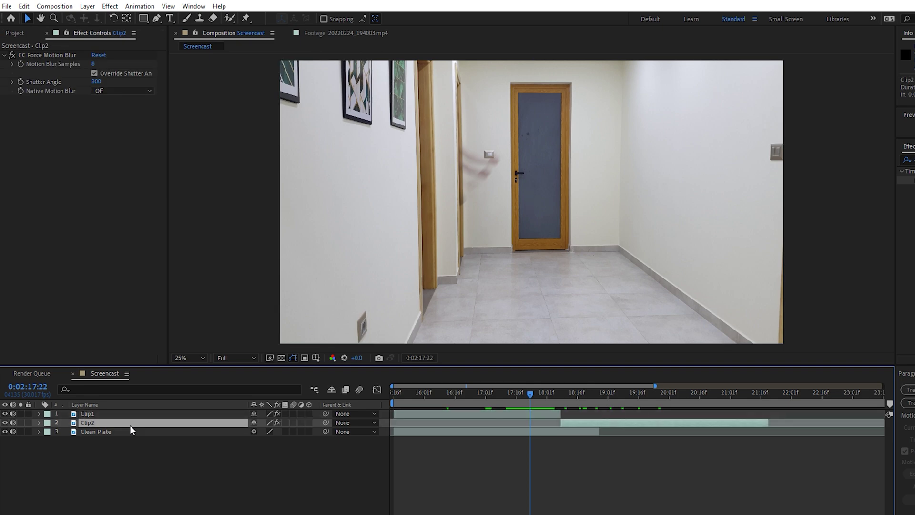
pyautogui.keyDown('shift'); pyautogui.click(118, 413); pyautogui.keyUp('shift')
pyautogui.rightClick(123, 414)
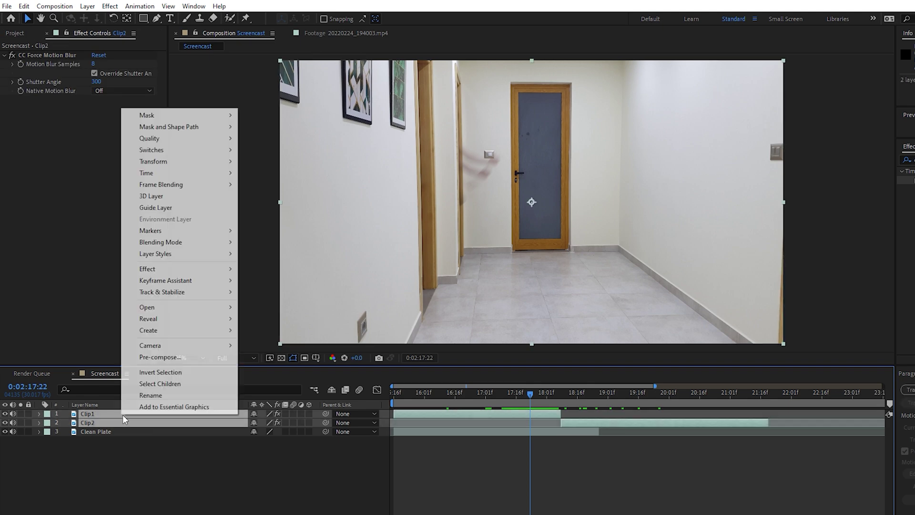
pyautogui.click(165, 358)
pyautogui.click(529, 342)
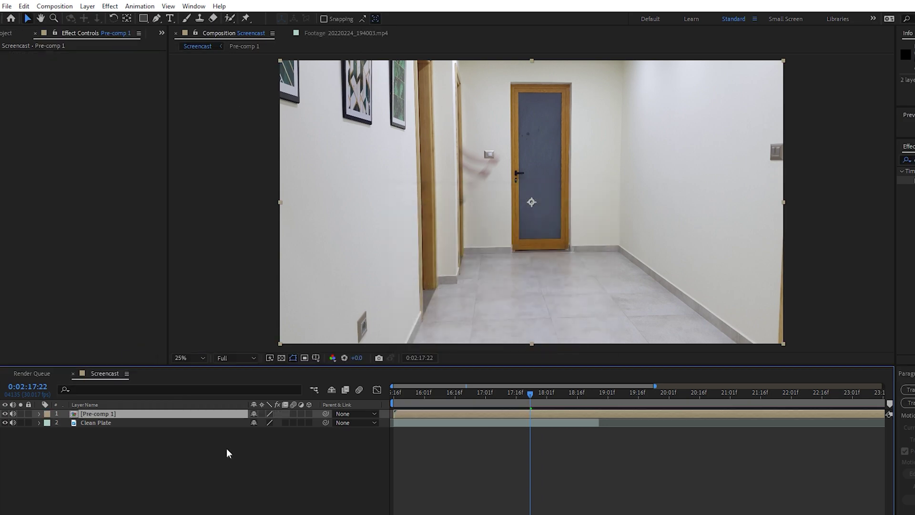
# - Enable time remapping on the pre-composed clips layer and add a Time Remap keyframe at 0:02:17:21
pyautogui.rightClick(217, 413)
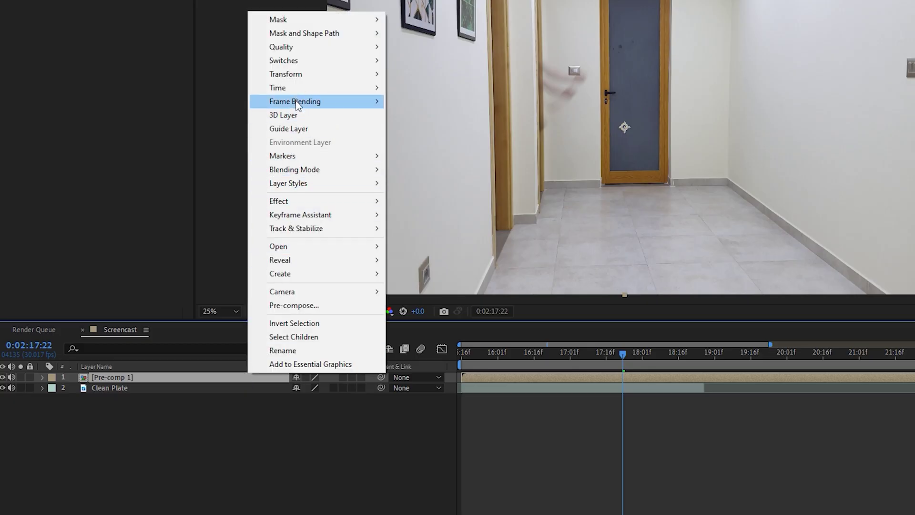
pyautogui.moveTo(296, 89)
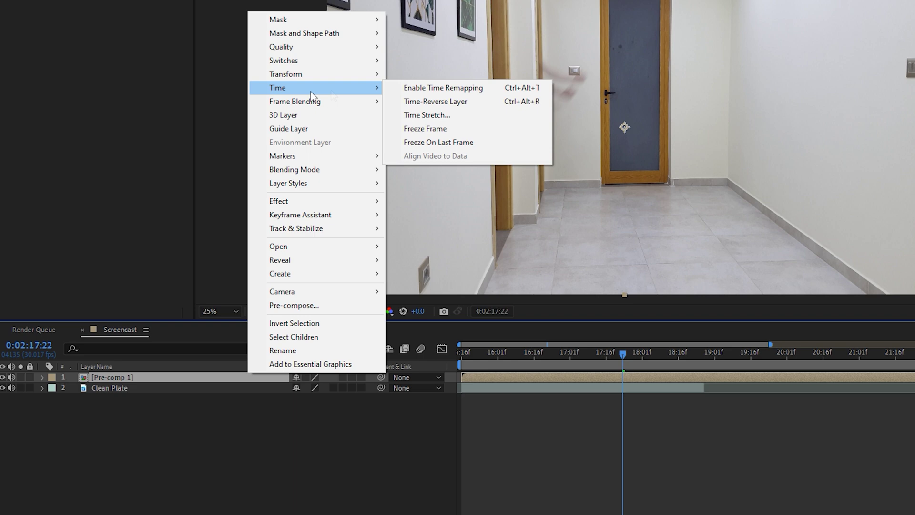
pyautogui.click(424, 87)
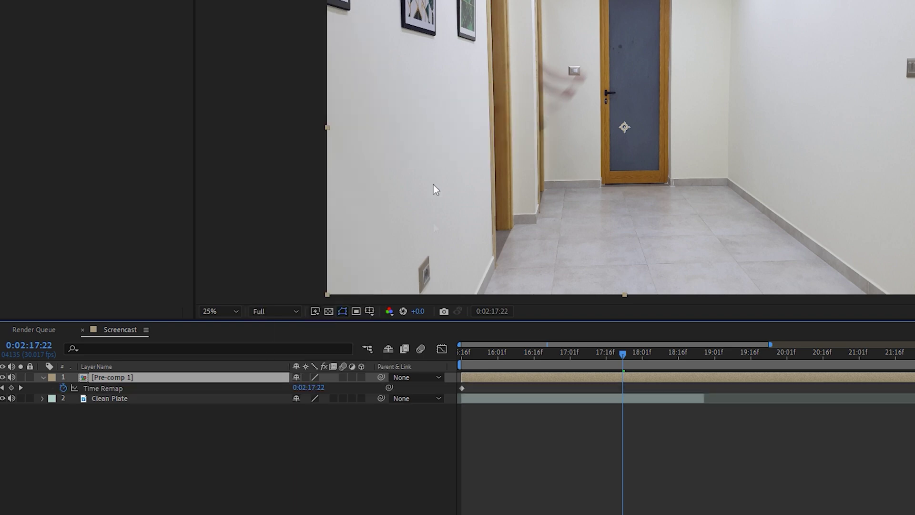
pyautogui.moveTo(623, 353); pyautogui.dragTo(623, 353)
pyautogui.moveTo(532, 393); pyautogui.dragTo(530, 393)
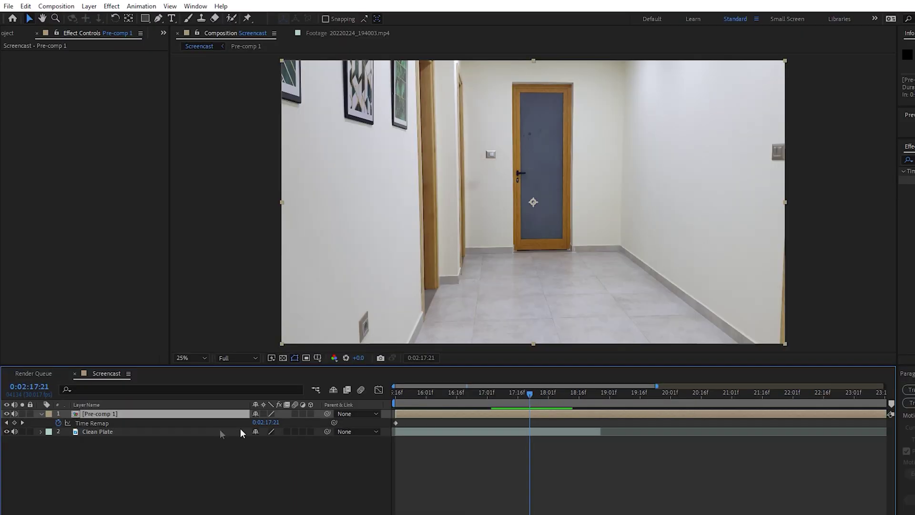
pyautogui.click(15, 423)
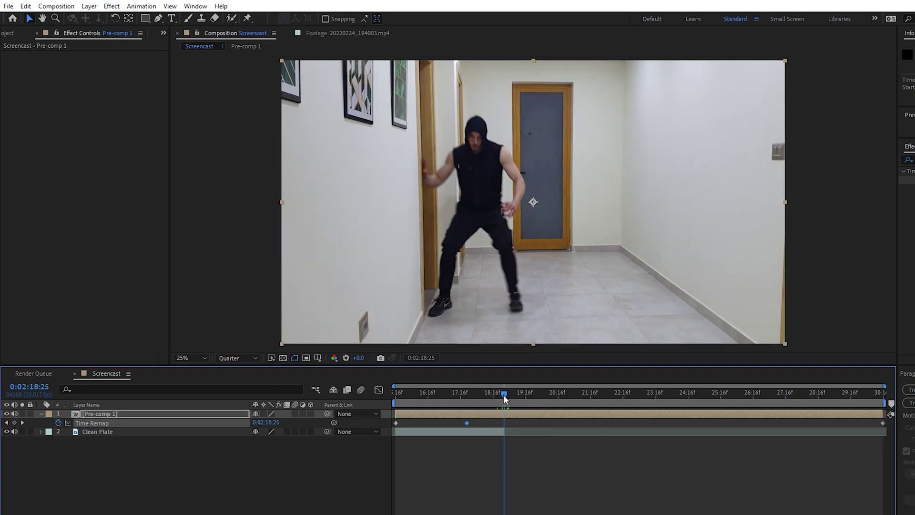
# - Add a Time Remap keyframe at 0:02:19:00, move it and the end keyframe earlier to speed up the dash, and preview the motion
pyautogui.moveTo(503, 396); pyautogui.dragTo(509, 396)
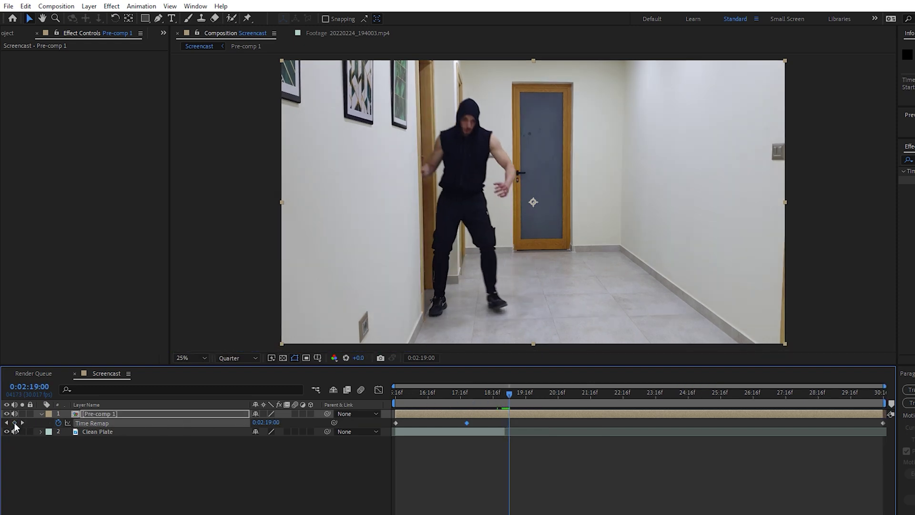
pyautogui.click(884, 423)
pyautogui.moveTo(509, 423); pyautogui.dragTo(446, 396)
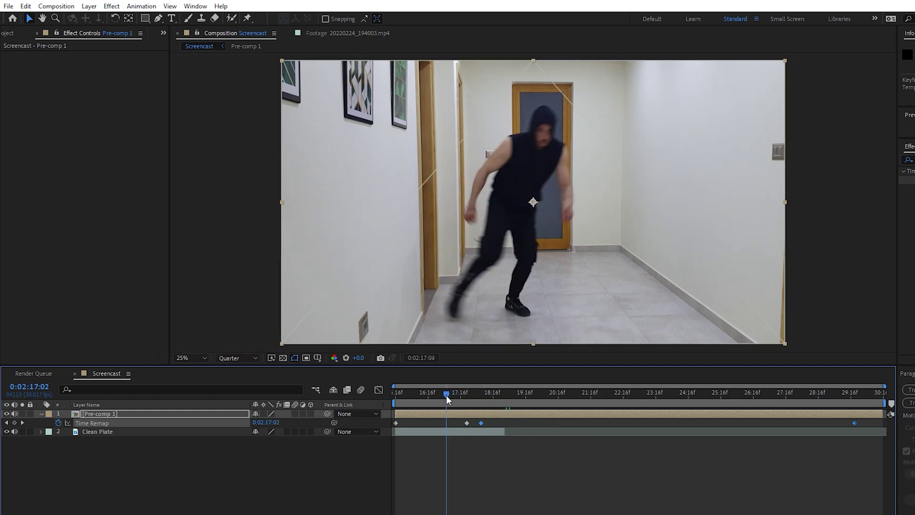
pyautogui.click(481, 465)
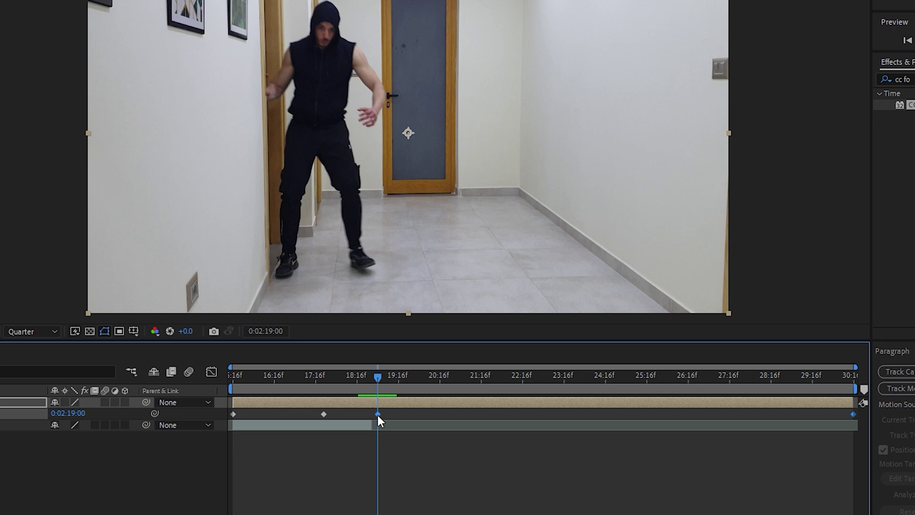
pyautogui.moveTo(377, 415); pyautogui.dragTo(350, 417)
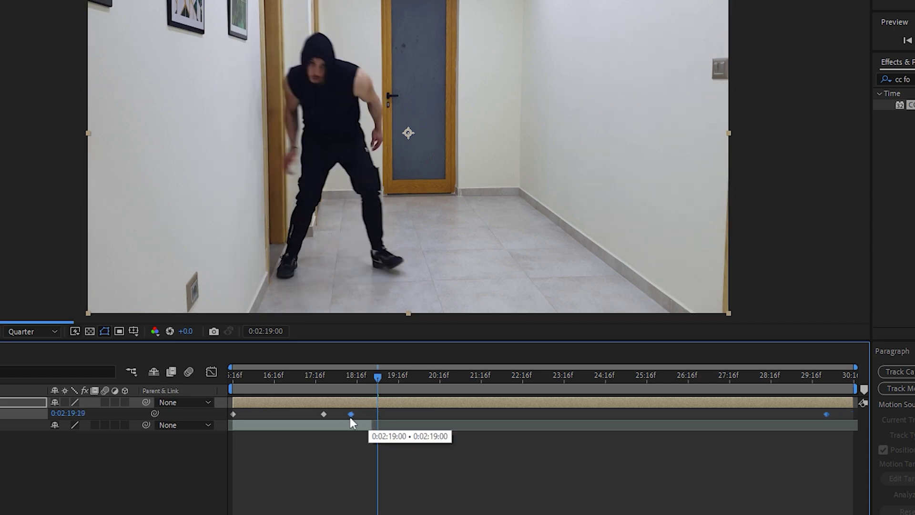
pyautogui.press('space')
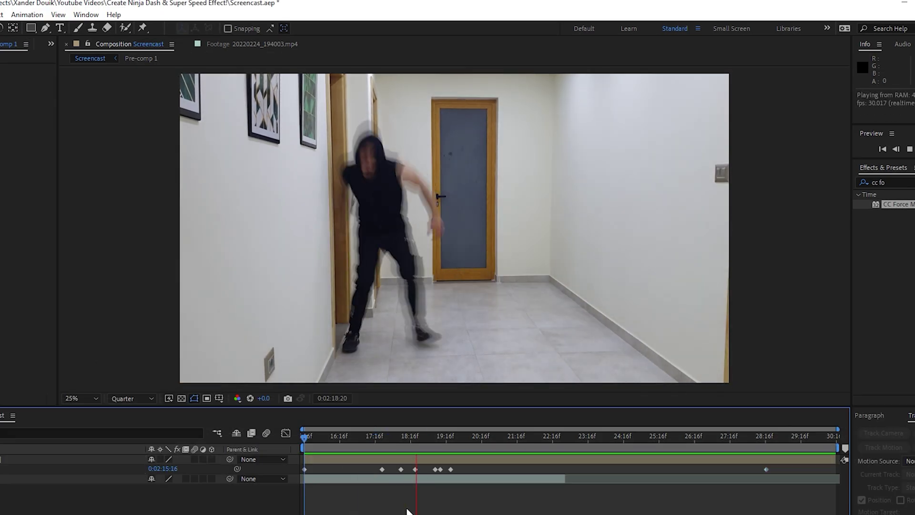
pyautogui.press('space')
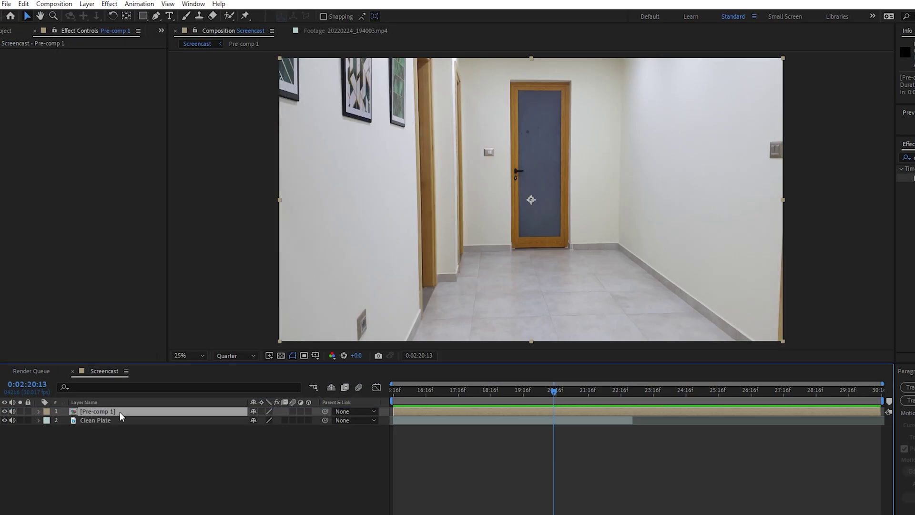
# - Duplicate the pre-composed clips layer and rename the upper copy Shadow Trail
pyautogui.hotkey('ctrl', 'd')
pyautogui.rightClick(119, 410)
pyautogui.click(147, 398)
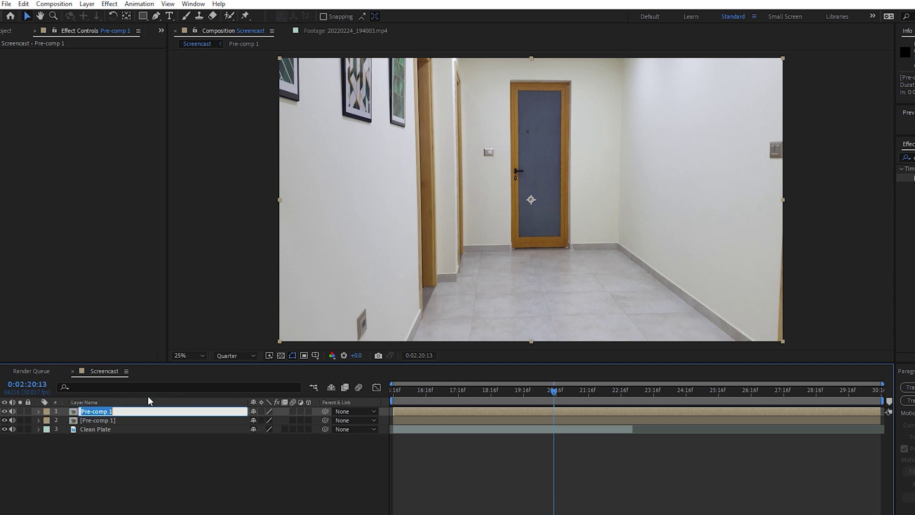
pyautogui.write('Shadow Tra')
pyautogui.write('c')
# - Apply Difference Matte to Shadow Trail with Clean Plate as difference layer, Matte Only view, 16% matching tolerance and 12% matching softness
pyautogui.click(902, 150)
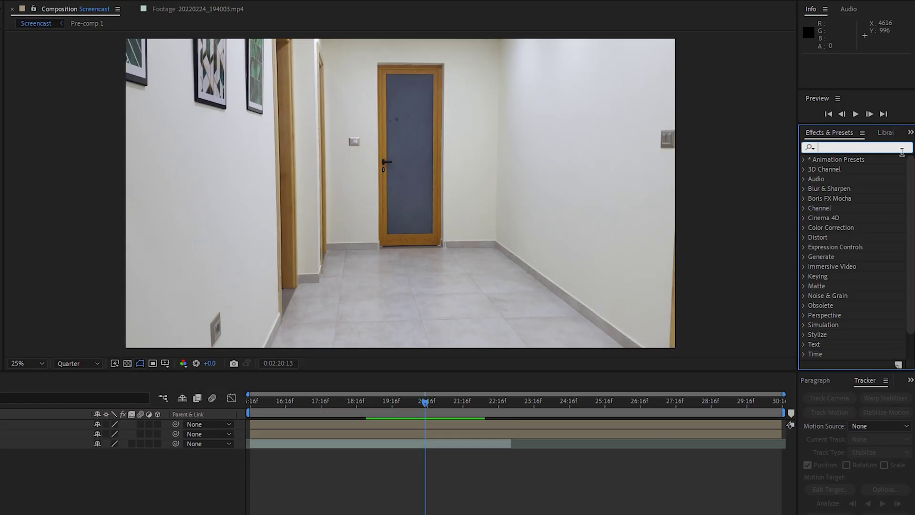
pyautogui.write('dif')
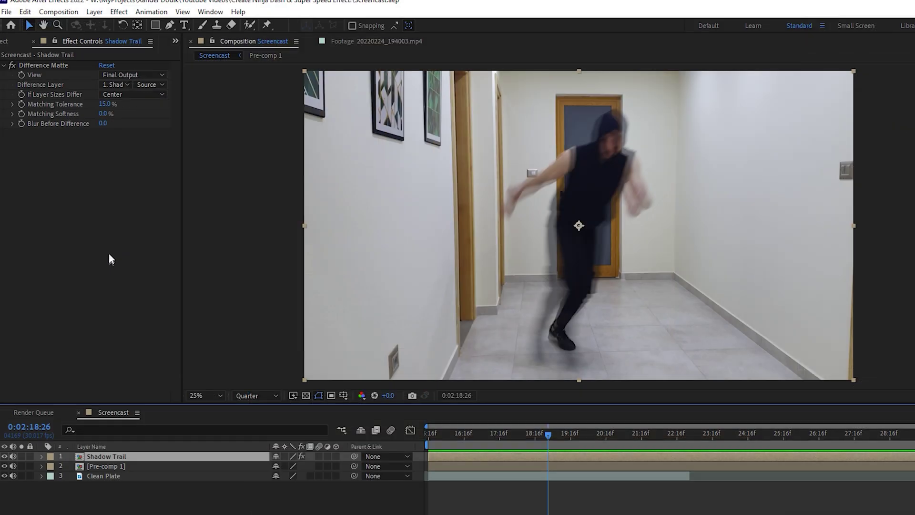
pyautogui.click(115, 84)
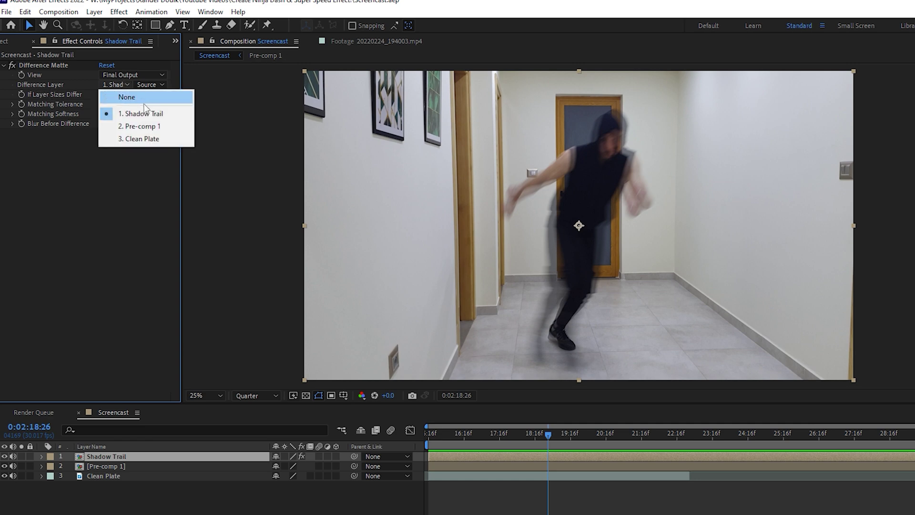
pyautogui.click(142, 138)
pyautogui.click(137, 75)
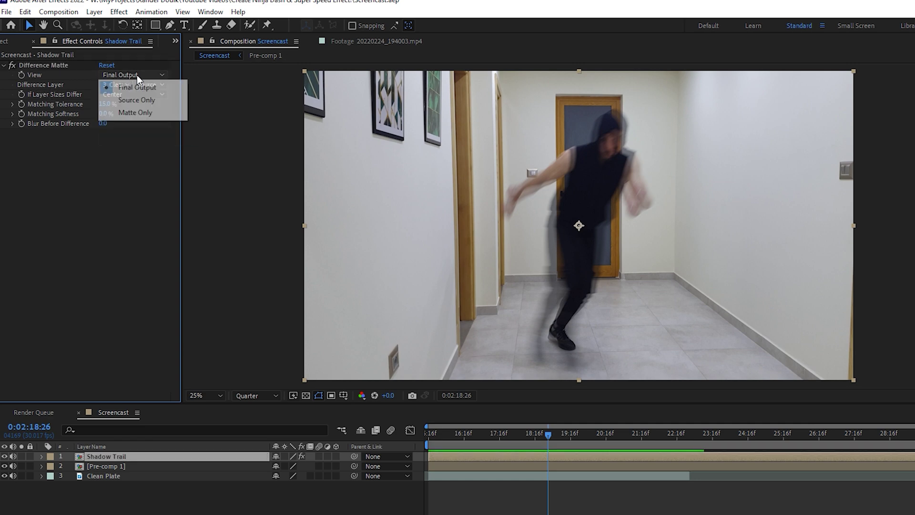
pyautogui.click(142, 110)
pyautogui.moveTo(103, 104); pyautogui.dragTo(118, 125)
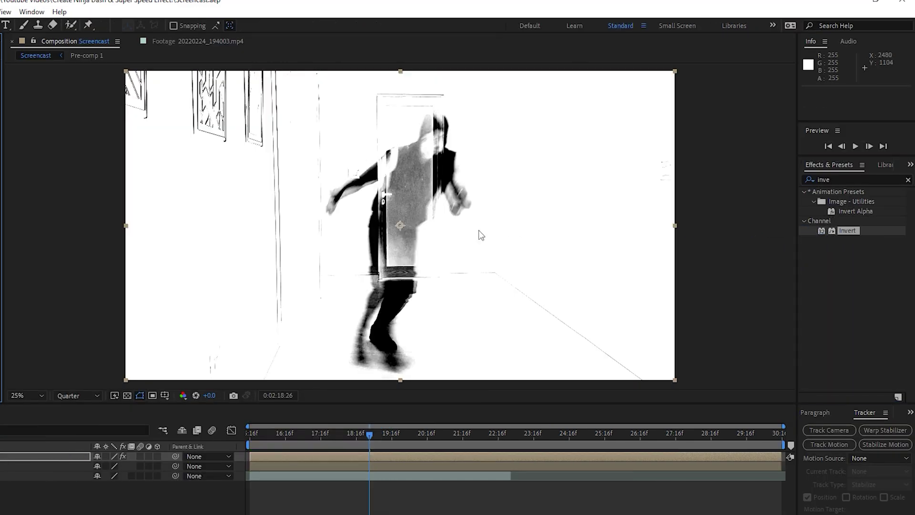
# - Set the Shadow Trail layer's blending mode to Multiply and shift the layer one frame later in the timeline
pyautogui.press('F4')
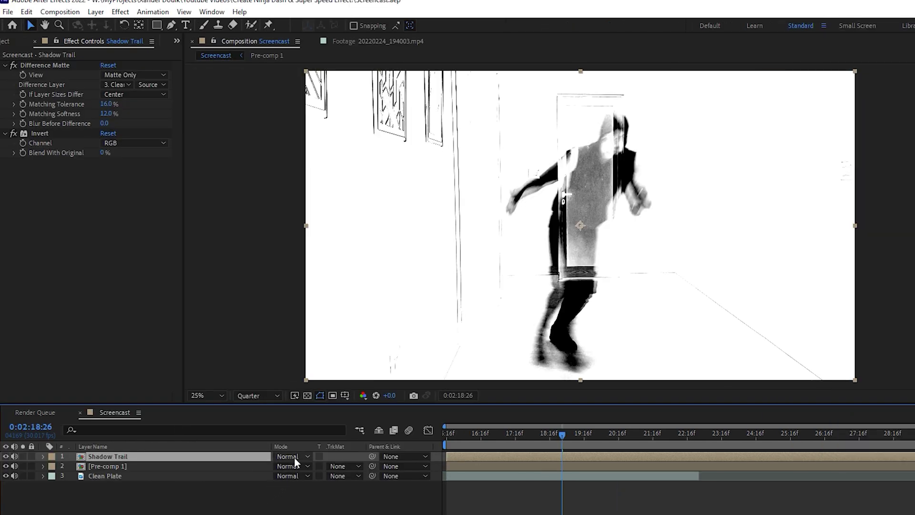
pyautogui.click(292, 457)
pyautogui.click(350, 164)
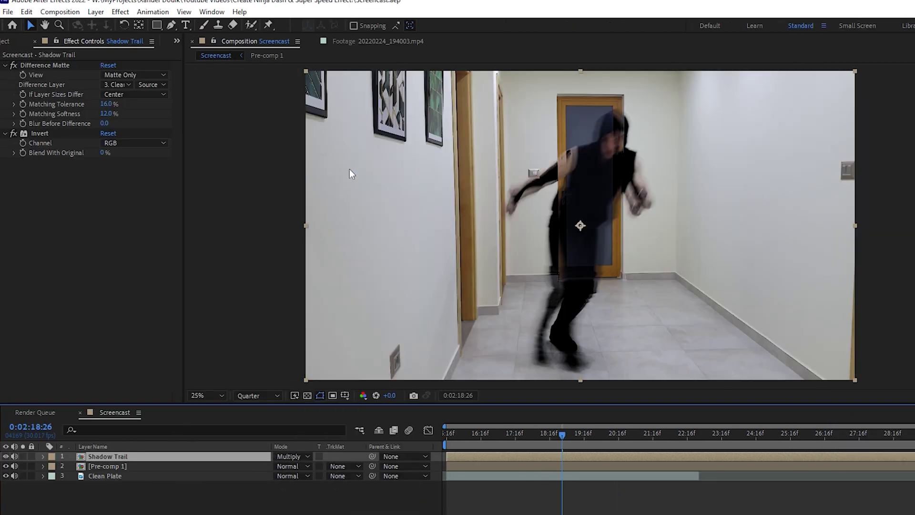
pyautogui.scroll(3, 353, 424)
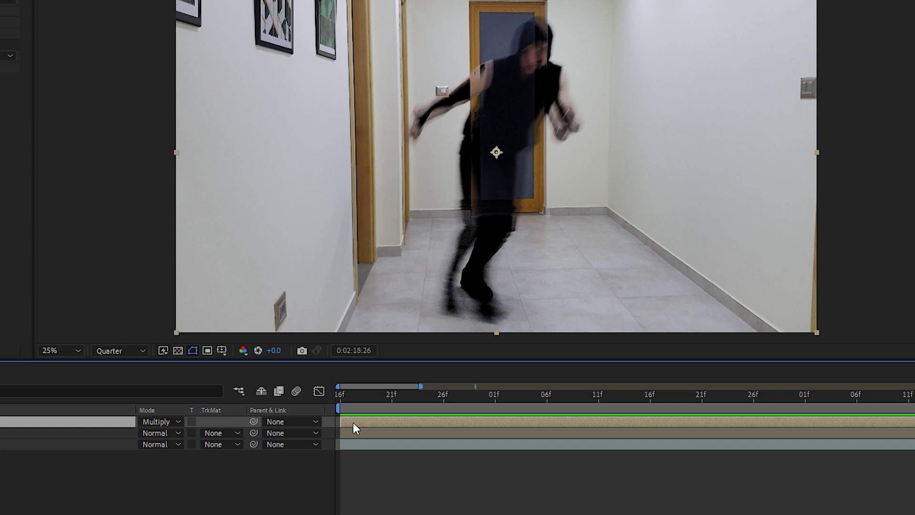
pyautogui.moveTo(358, 422)
pyautogui.mouseDown()
pyautogui.moveTo(371, 423)
pyautogui.moveTo(360, 424)
pyautogui.mouseUp()
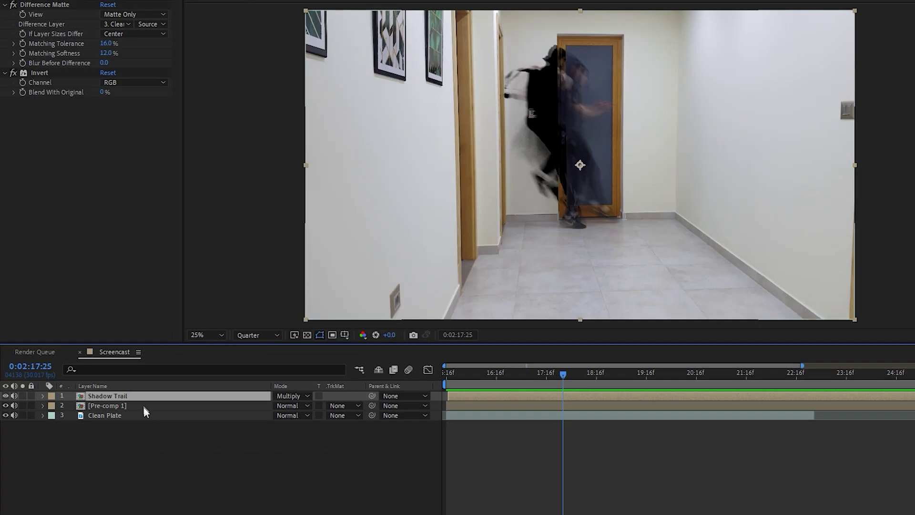
# - Keyframe Shadow Trail's opacity at 100% at 0:02:17:25 and lower it in a second keyframe at 0:02:18:07
pyautogui.press('t')
pyautogui.click(72, 406)
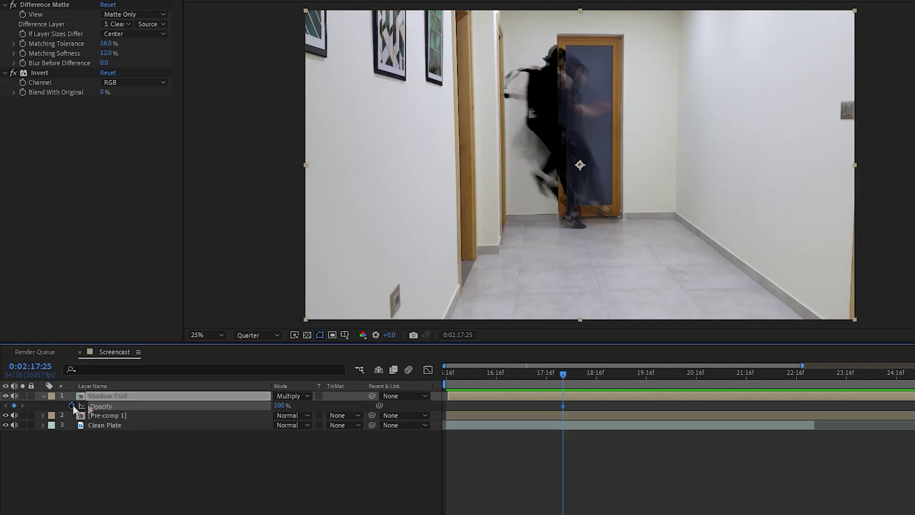
pyautogui.moveTo(567, 374); pyautogui.dragTo(582, 373)
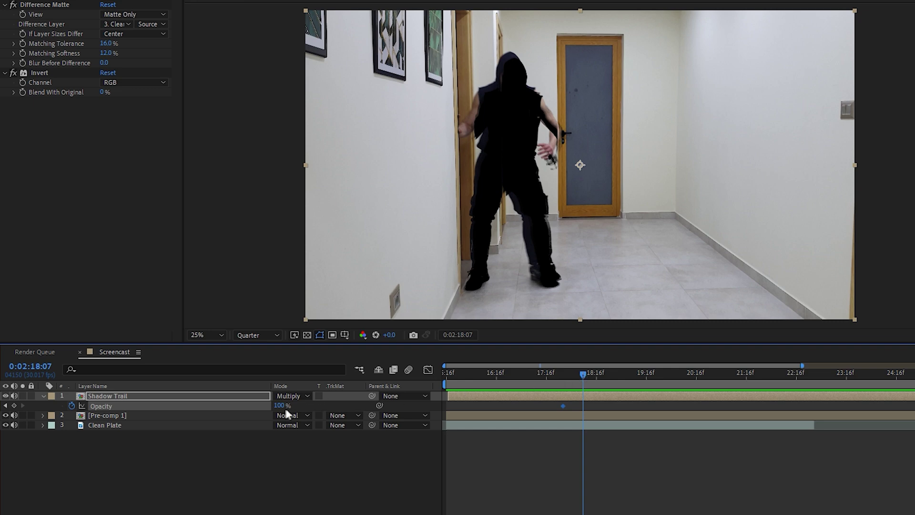
pyautogui.moveTo(288, 413); pyautogui.dragTo(241, 412)
# - Add a 50% opacity keyframe to Shadow Trail at 0:02:18:19 and a lower opacity keyframe at 0:02:19:05
pyautogui.moveTo(583, 377); pyautogui.dragTo(604, 379)
pyautogui.moveTo(278, 406); pyautogui.dragTo(296, 406)
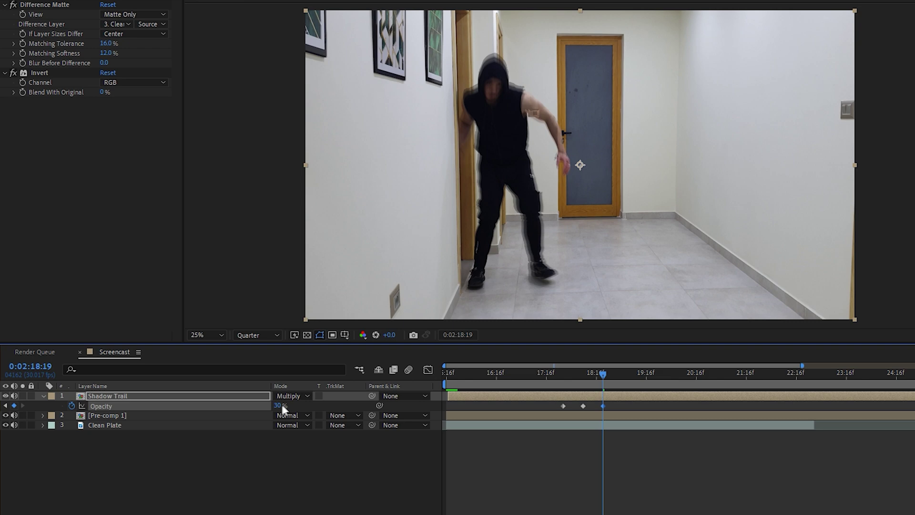
pyautogui.click(285, 406)
pyautogui.write('50')
pyautogui.click(338, 444)
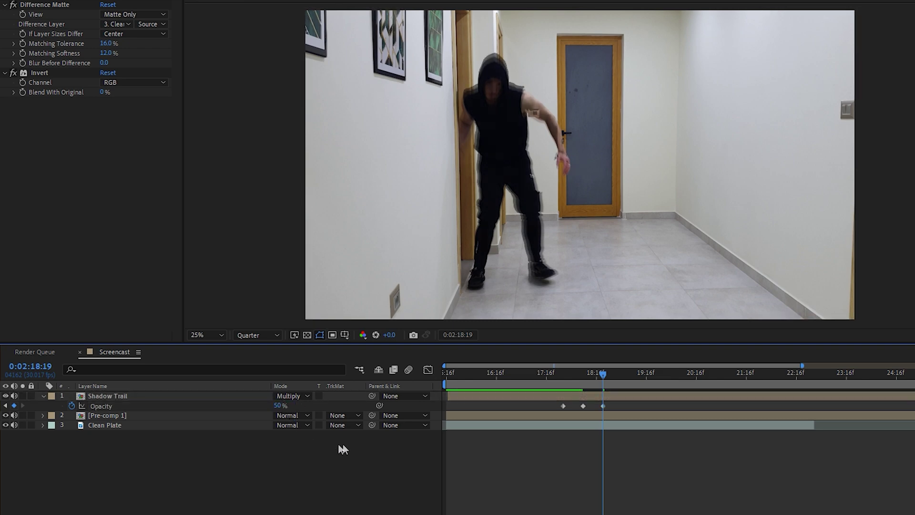
pyautogui.moveTo(604, 379); pyautogui.dragTo(629, 376)
pyautogui.moveTo(277, 406); pyautogui.dragTo(257, 405)
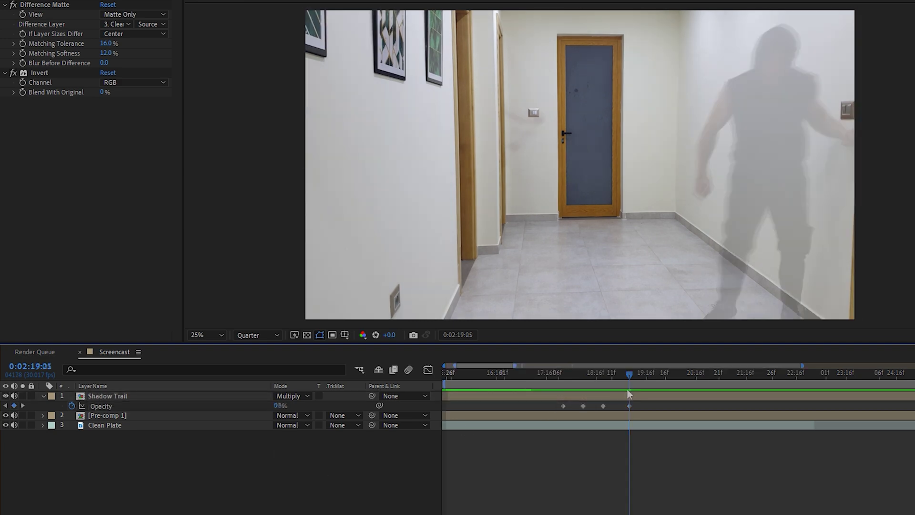
# - Duplicate the Shadow Trail layer with its effects and opacity keyframes
pyautogui.click(477, 397)
pyautogui.hotkey('ctrl', 'd')
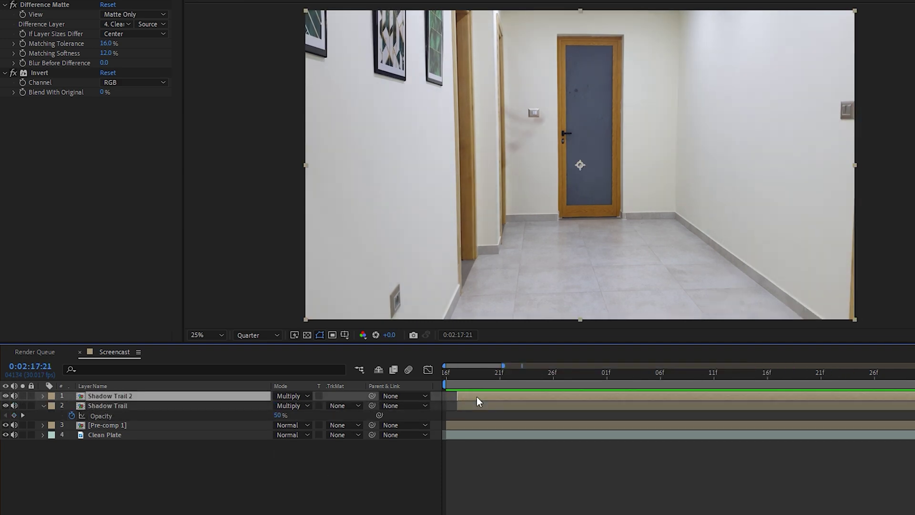
# - Duplicate Shadow Trail 2 and stagger the shadow copies one frame apart in the timeline, previewing the playback
pyautogui.hotkey('ctrl', 'd')
pyautogui.click(338, 448)
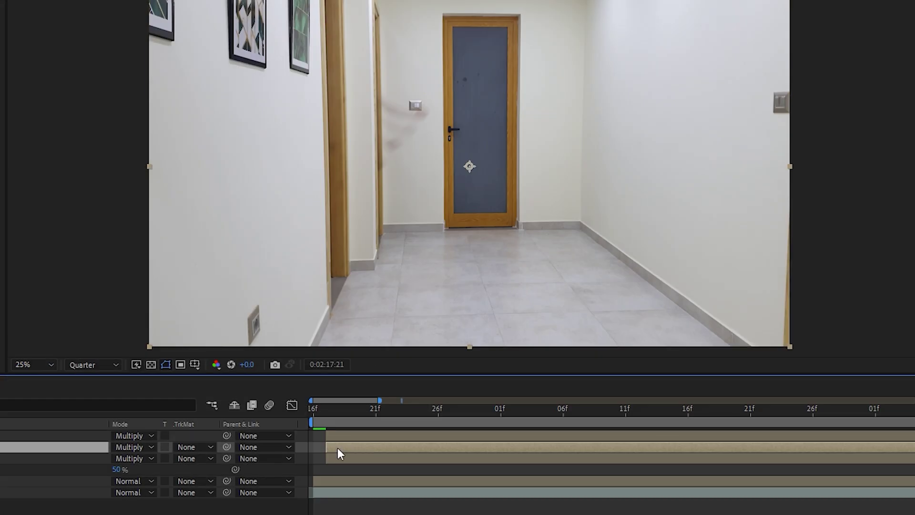
pyautogui.moveTo(337, 447); pyautogui.dragTo(383, 437)
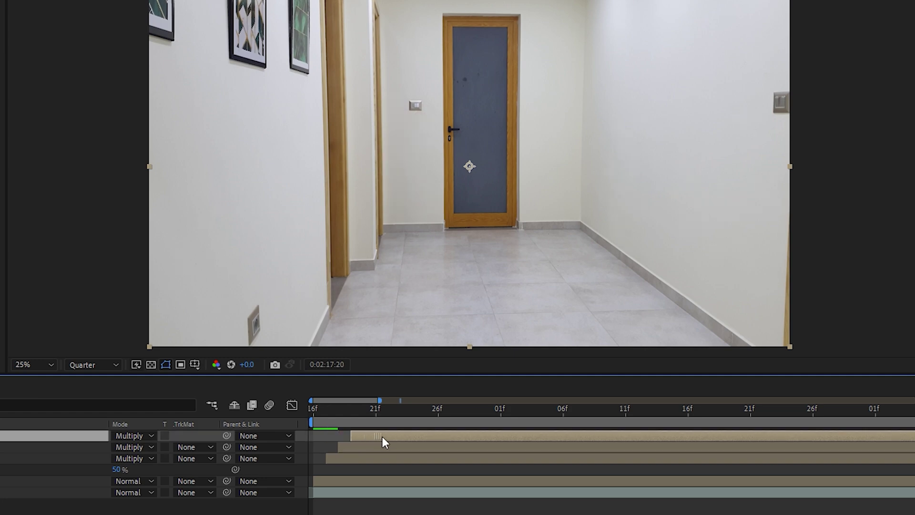
pyautogui.press('pageup')
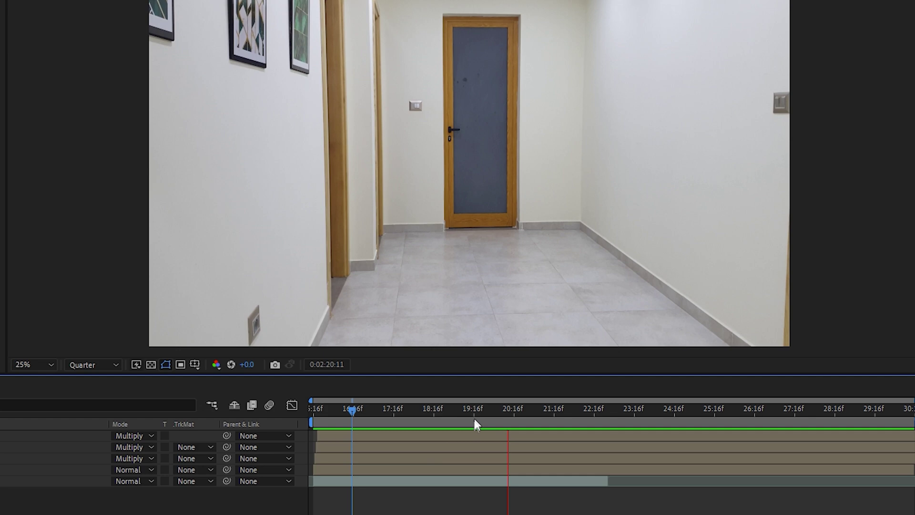
pyautogui.moveTo(474, 415); pyautogui.dragTo(453, 409)
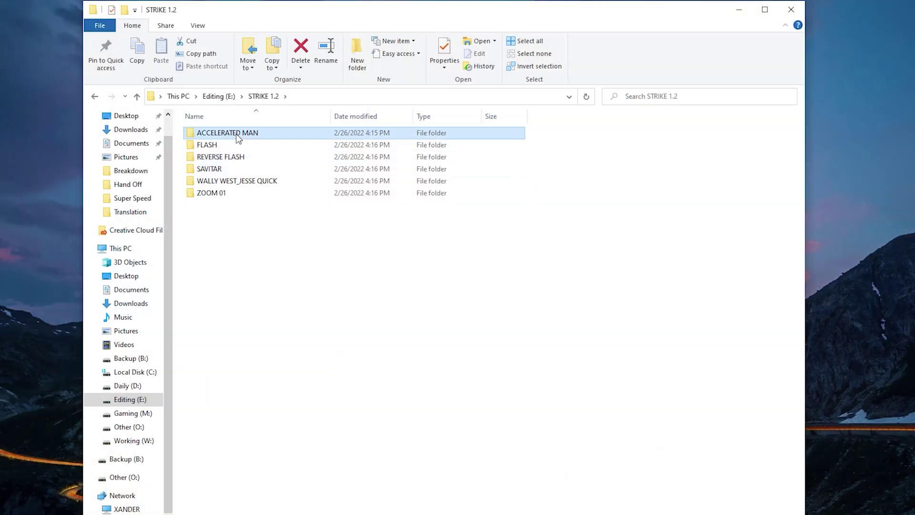
# - Switch to File Explorer and browse the lightning images in the STRIKE 1.2 folders ACCELERATED MAN, FLASH and REVERSE FLASH
pyautogui.doubleClick(235, 134)
pyautogui.doubleClick(233, 185)
pyautogui.hotkey('alt', 'Left')
pyautogui.hotkey('alt', 'Left')
pyautogui.doubleClick(225, 145)
pyautogui.doubleClick(229, 145)
pyautogui.hotkey('alt', 'Left')
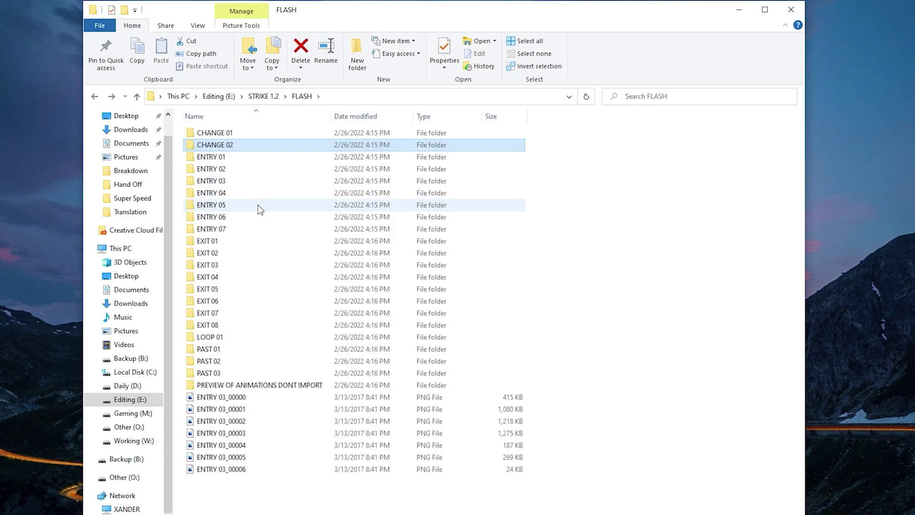
pyautogui.hotkey('alt', 'Left')
pyautogui.doubleClick(224, 157)
pyautogui.doubleClick(256, 242)
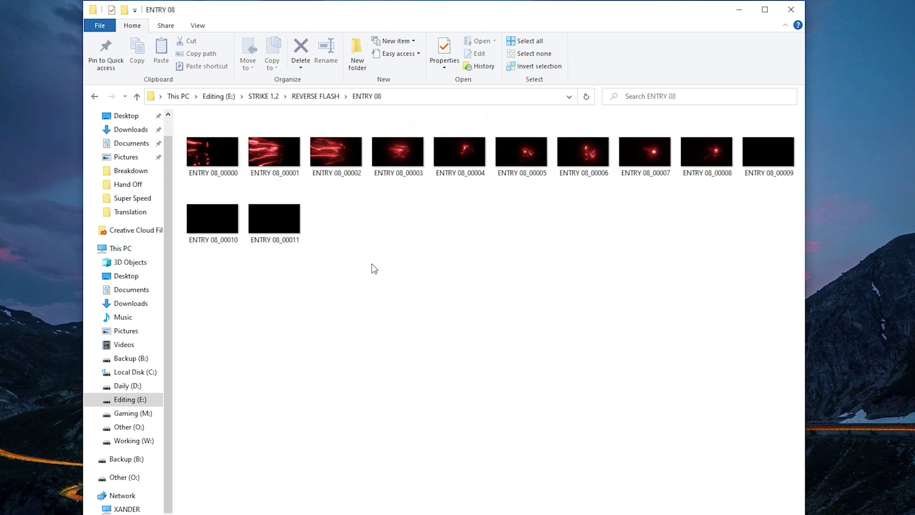
pyautogui.hotkey('alt', 'Left')
pyautogui.hotkey('alt', 'Left')
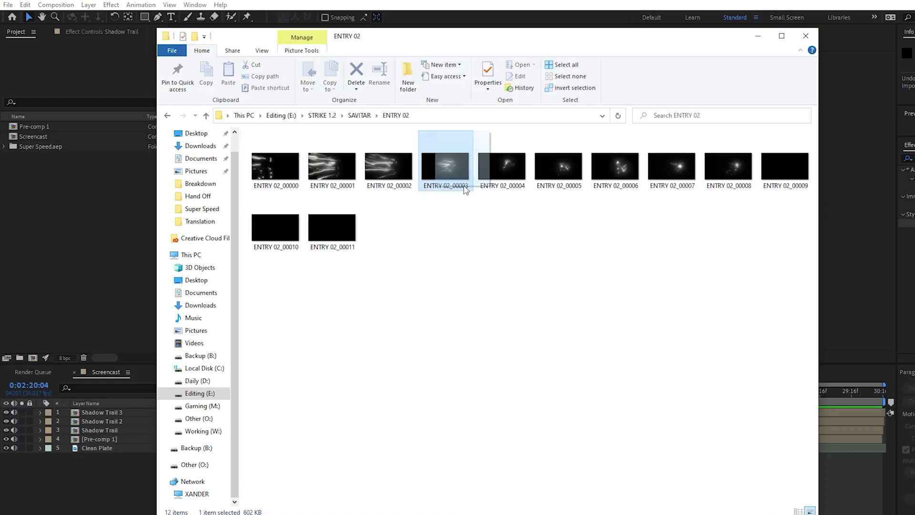
# - Import ENTRY 02_00003.png from SAVITAR's ENTRY 02 folder into After Effects and place it over the runner in Screen mode at 88% scale
pyautogui.moveTo(132, 233); pyautogui.dragTo(82, 234)
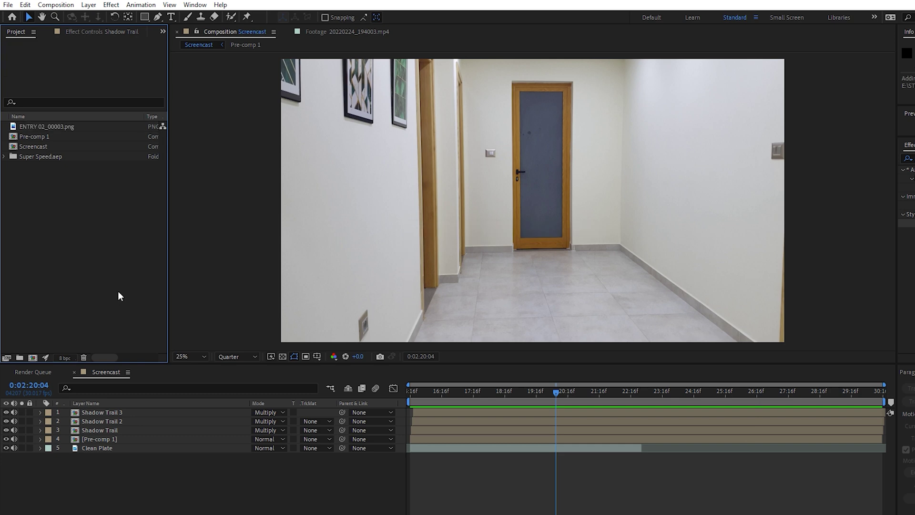
pyautogui.click(53, 126)
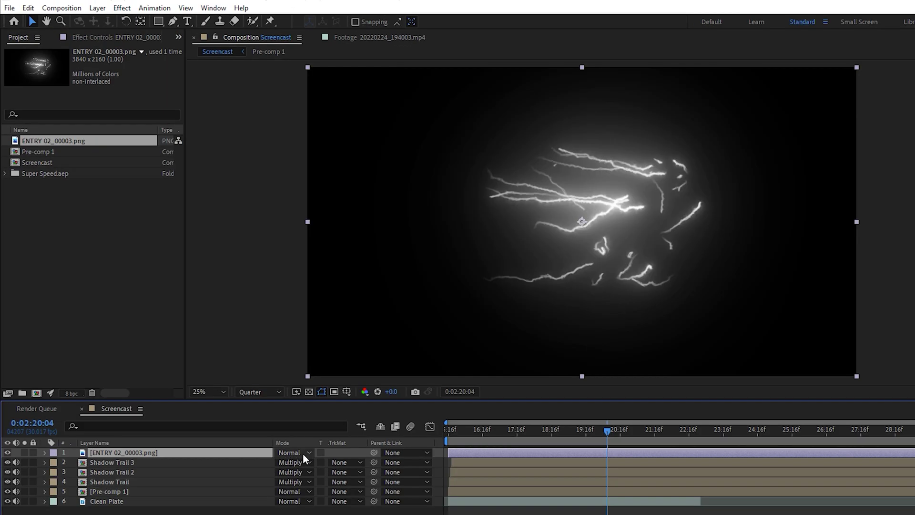
pyautogui.click(304, 453)
pyautogui.click(347, 251)
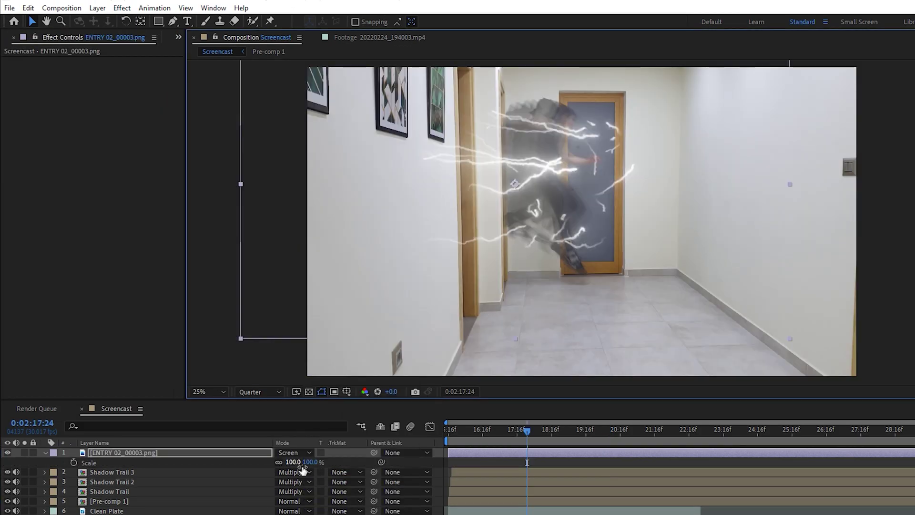
pyautogui.moveTo(296, 462); pyautogui.dragTo(290, 465)
pyautogui.moveTo(545, 145); pyautogui.dragTo(552, 145)
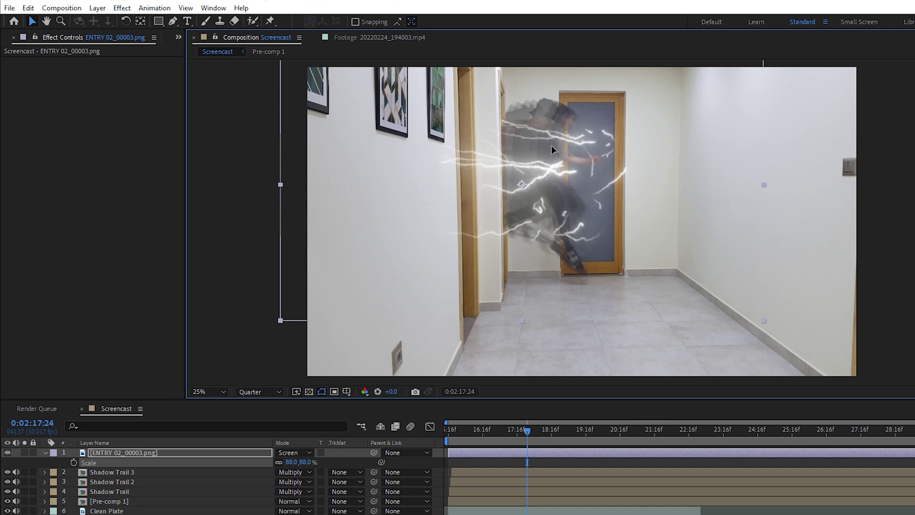
# - Apply the VC Color Vibrance effect to the lightning image layer and set its color to blue 1B66C4
pyautogui.click(122, 8)
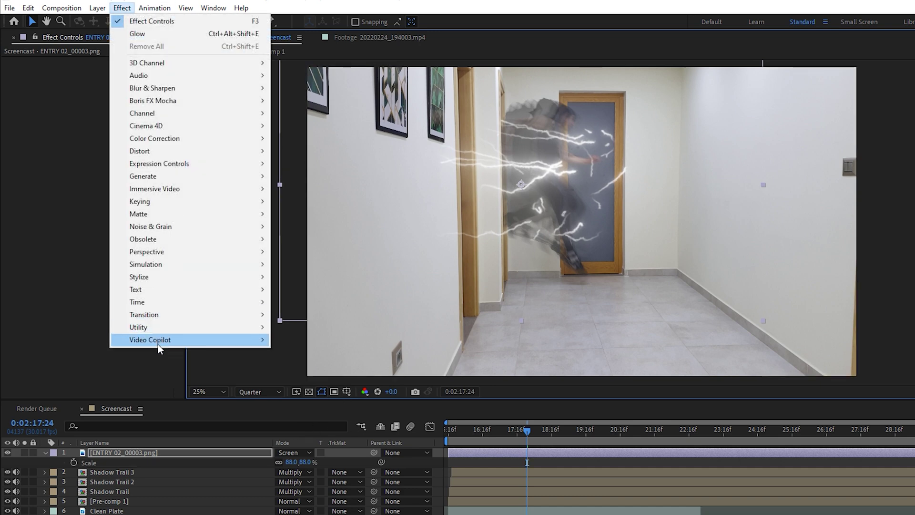
pyautogui.moveTo(160, 342)
pyautogui.click(310, 376)
pyautogui.click(108, 71)
pyautogui.click(542, 269)
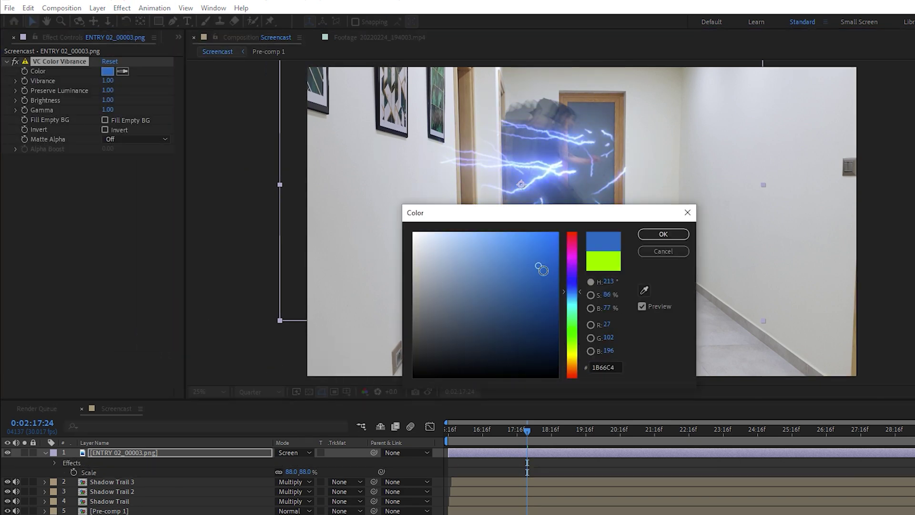
pyautogui.click(661, 236)
# - Apply the Glow effect to the lightning image layer and raise its Glow Threshold and Glow Radius
pyautogui.click(853, 176)
pyautogui.write('glow')
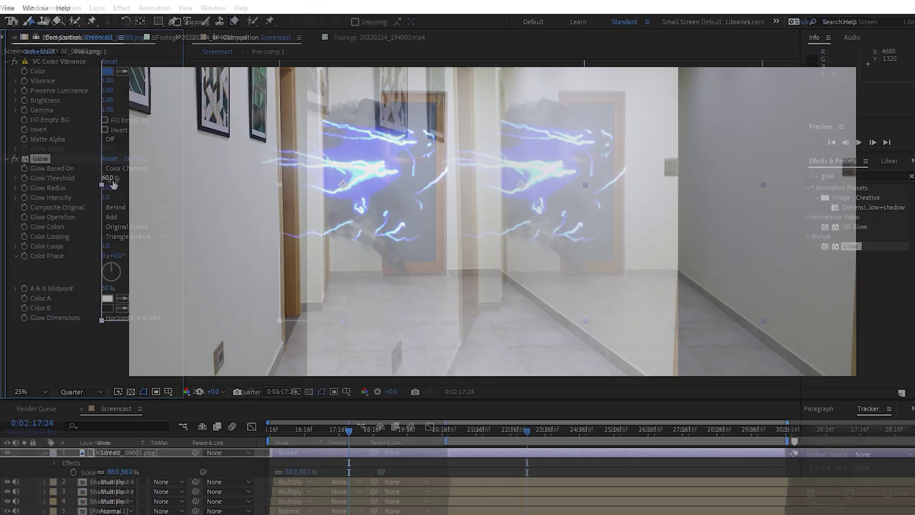
pyautogui.moveTo(111, 178); pyautogui.dragTo(160, 178)
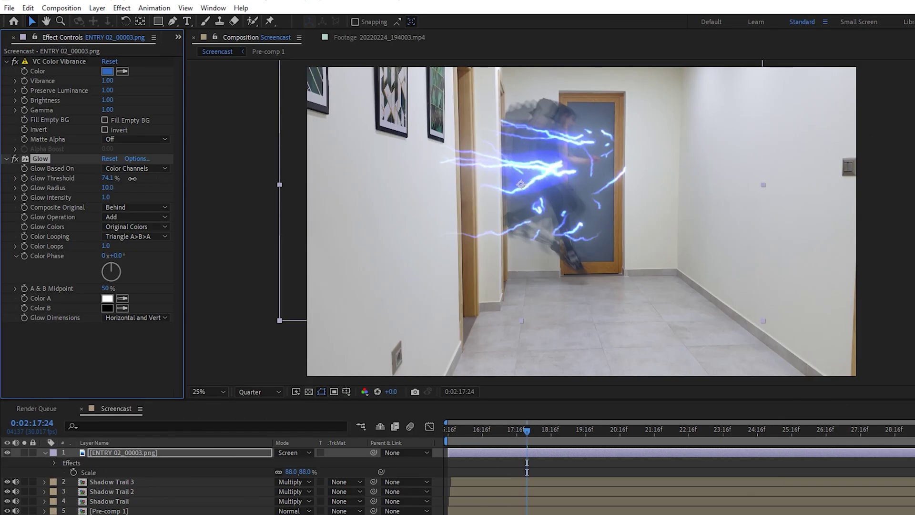
pyautogui.moveTo(115, 190); pyautogui.dragTo(162, 188)
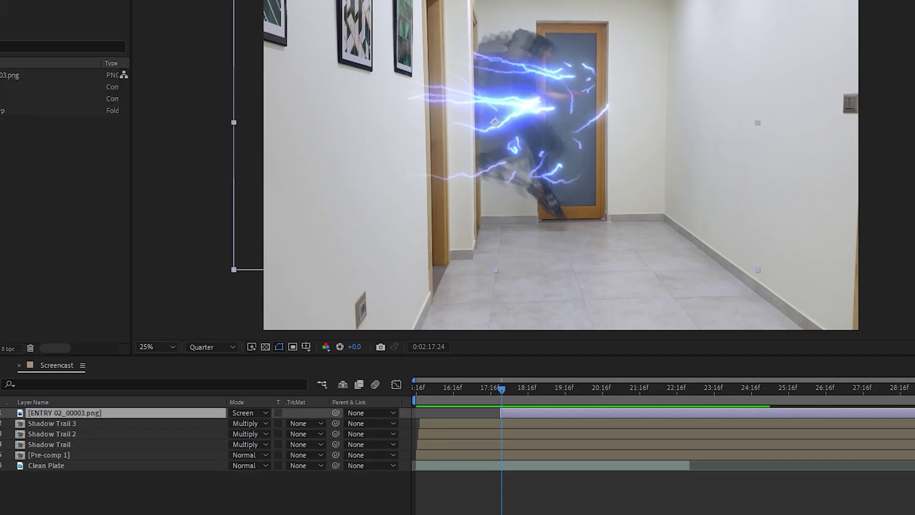
# - Shorten the ENTRY 02_00003.png layer to a brief clip starting at 0:02:17:24 and preview the composition
pyautogui.moveTo(914, 413); pyautogui.dragTo(513, 401)
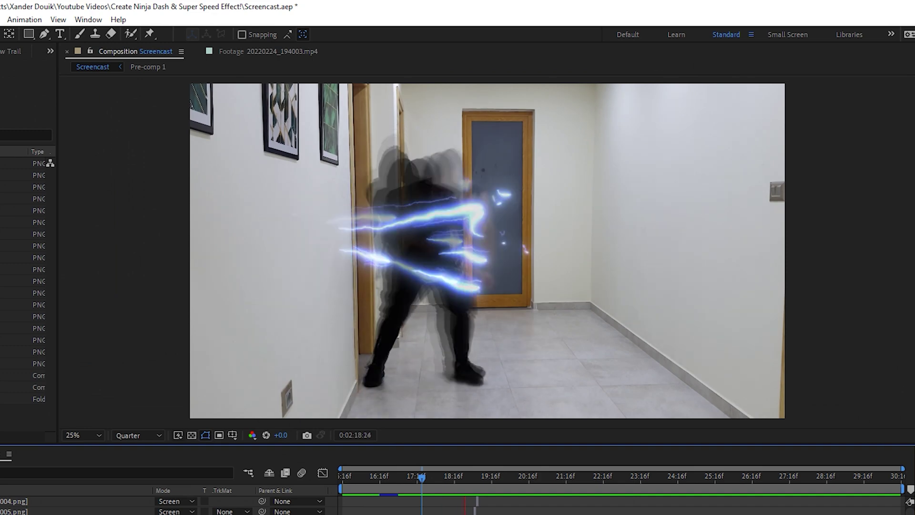
pyautogui.click(414, 481)
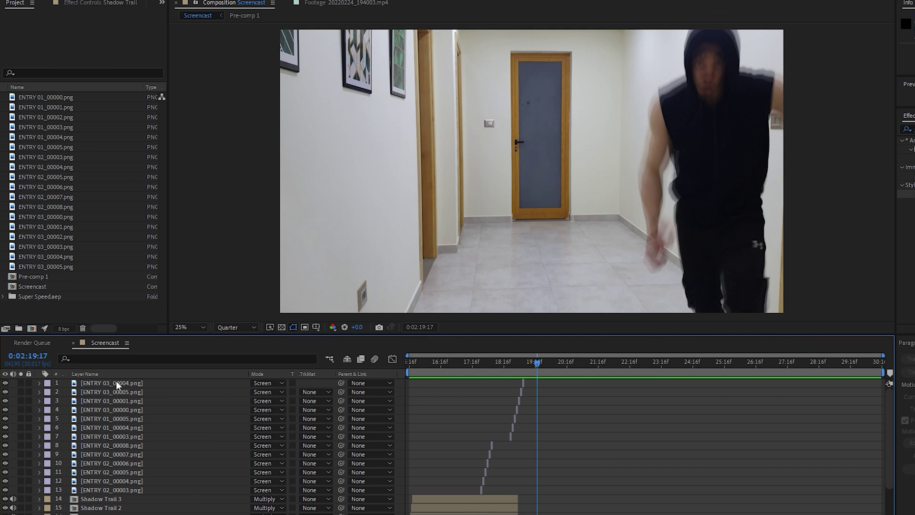
# - Pre-compose all 13 lightning image layers as Lightning and set the new layer's blending mode to Screen
pyautogui.click(117, 386)
pyautogui.keyDown('shift'); pyautogui.click(115, 490); pyautogui.keyUp('shift')
pyautogui.rightClick(139, 490)
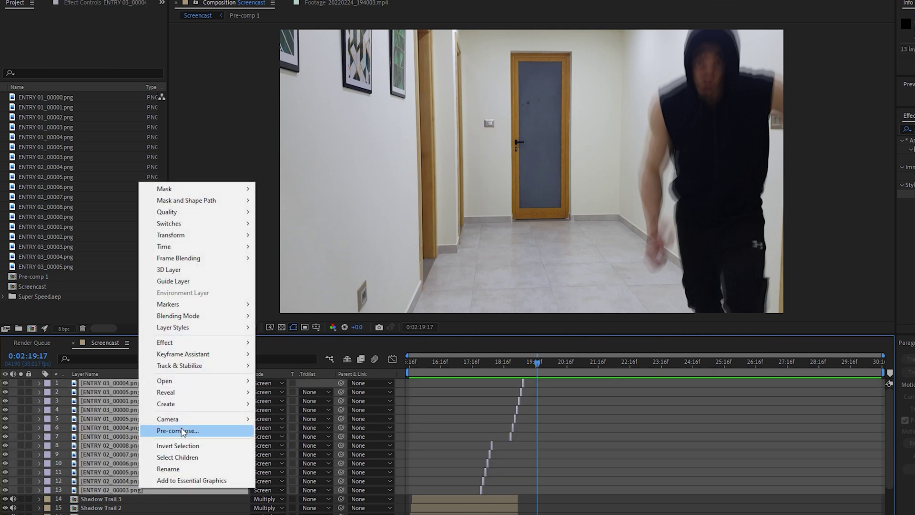
pyautogui.click(248, 428)
pyautogui.write('Lightning')
pyautogui.press('Return')
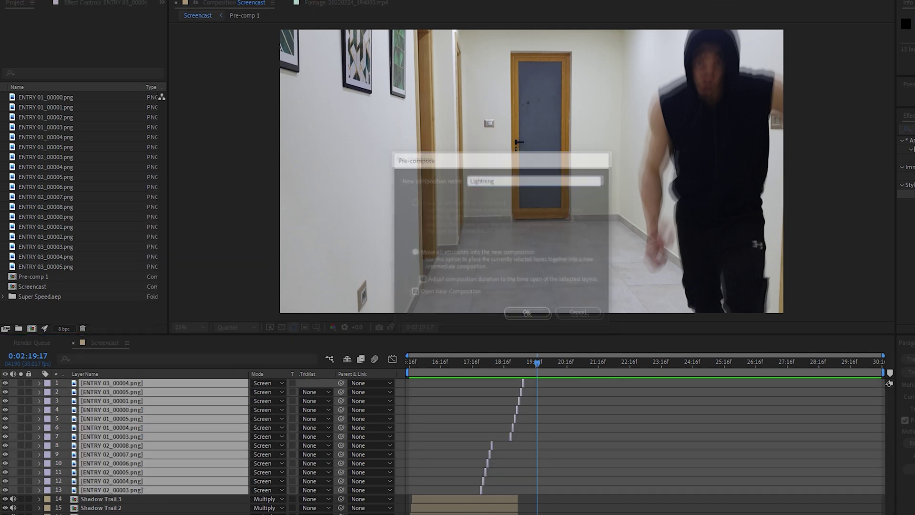
pyautogui.click(275, 382)
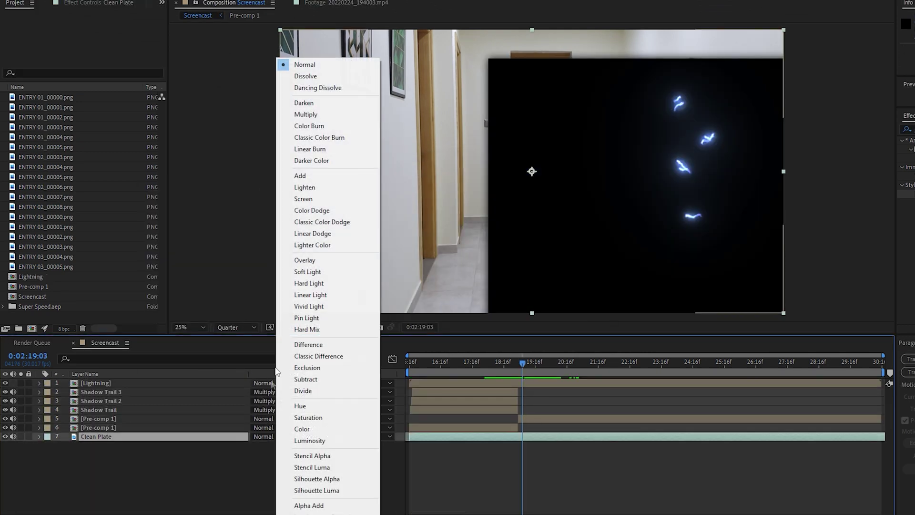
pyautogui.click(314, 200)
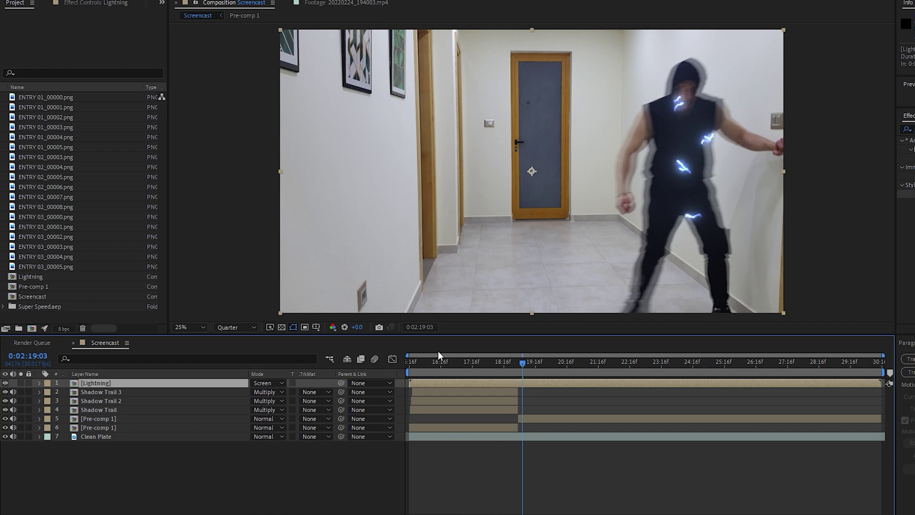
# - Duplicate the [Pre-comp 1] layer that starts where the shadow trails end
pyautogui.click(136, 438)
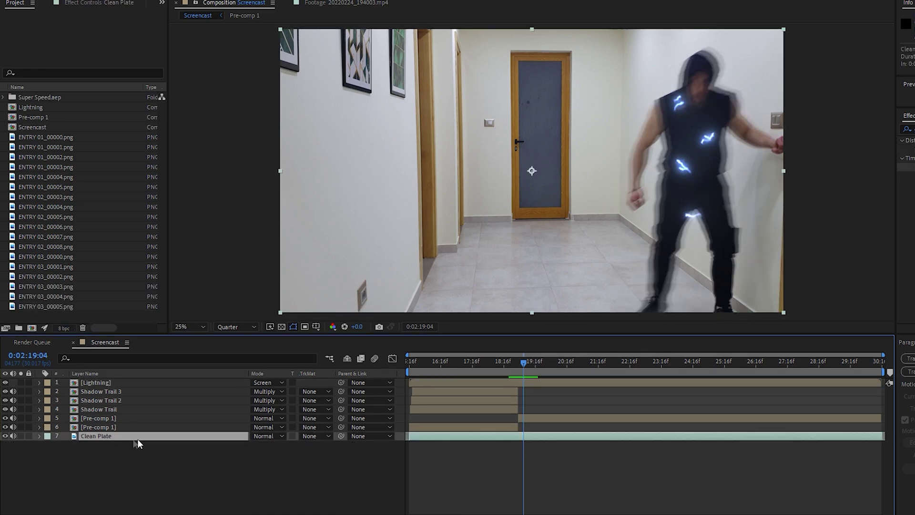
pyautogui.click(176, 463)
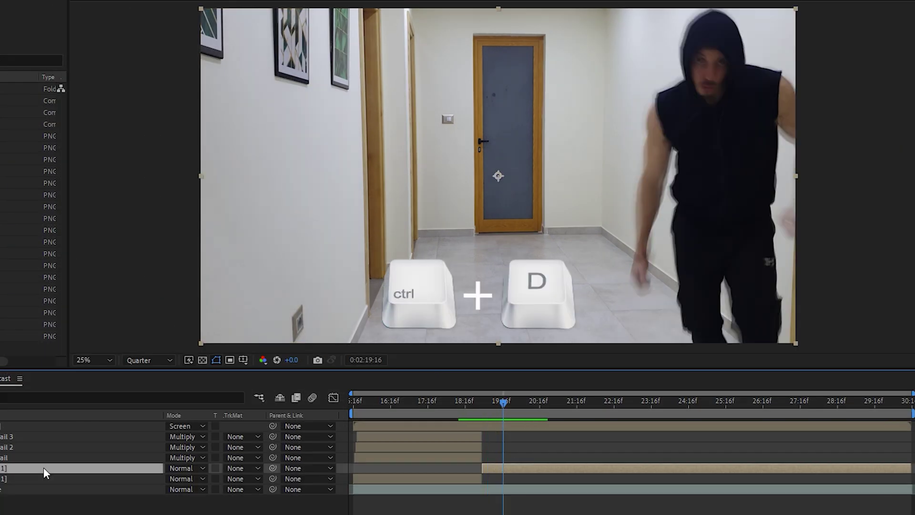
pyautogui.hotkey('ctrl', 'd')
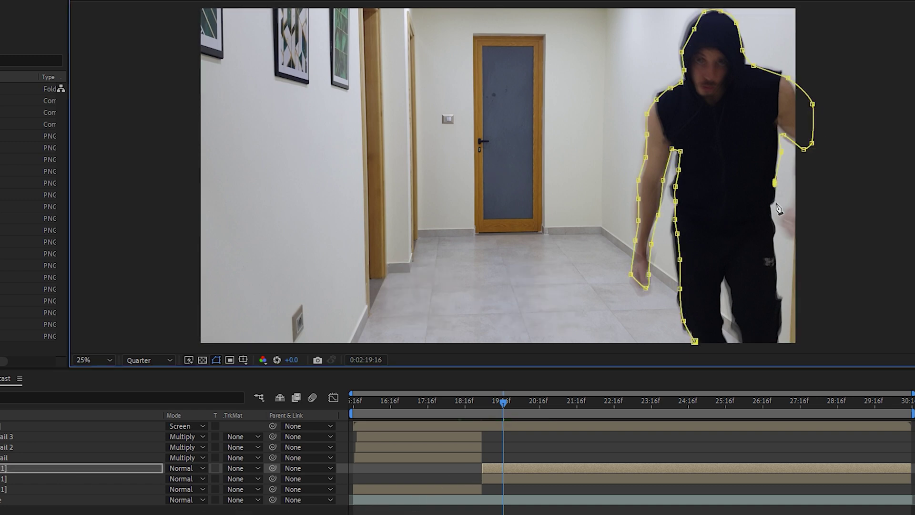
# - Cut the unmasked Pre-comp 1 copy off at 0:02:19:16 and trim the masked copy to start there
pyautogui.hotkey('ctrl', 'shift', 'd')
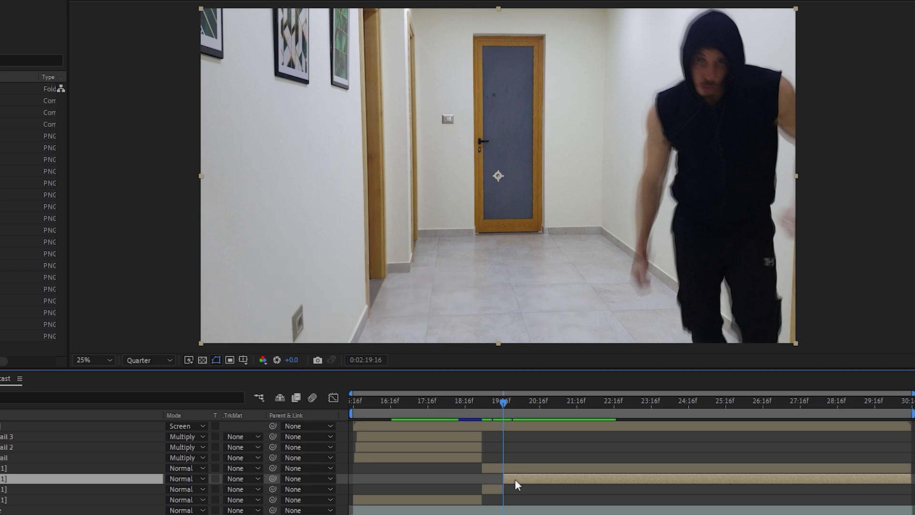
pyautogui.press('Delete')
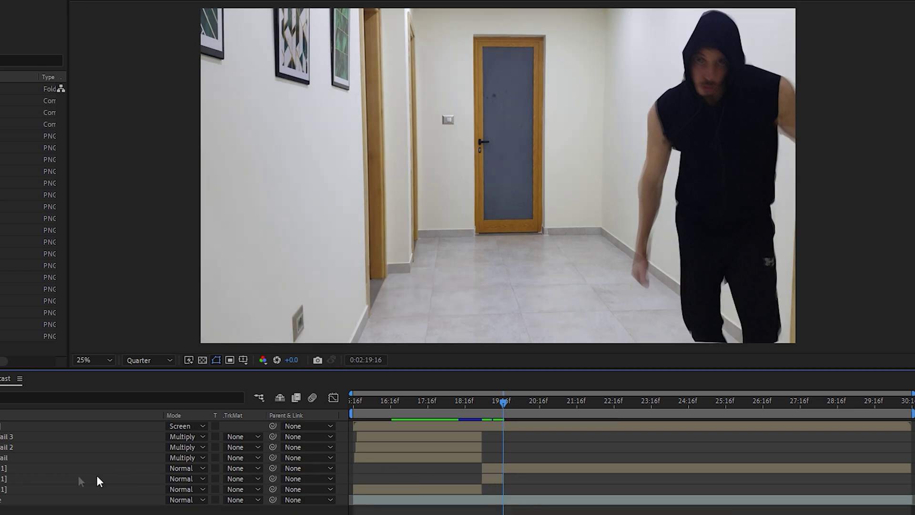
pyautogui.click(38, 468)
pyautogui.hotkey('alt', '[')
pyautogui.hotkey('ctrl', 'shift', 'a')
pyautogui.press('space')
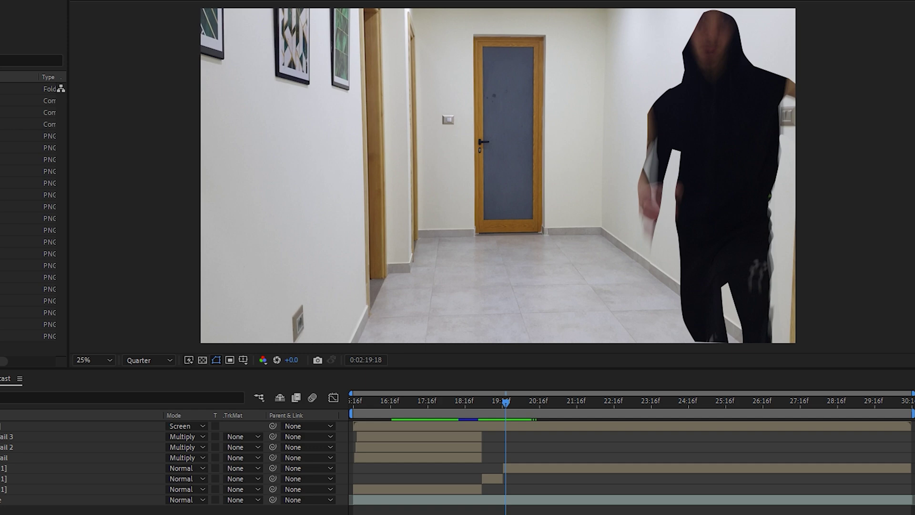
# - Set the mask feather of the masked Pre-comp 1 layer to 10 pixels
pyautogui.click(533, 471)
pyautogui.press('f')
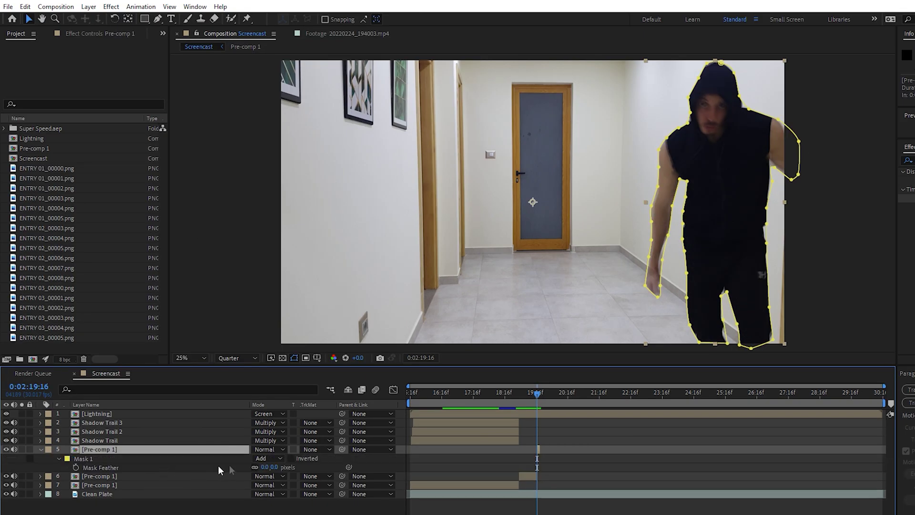
pyautogui.write('10')
pyautogui.click(624, 345)
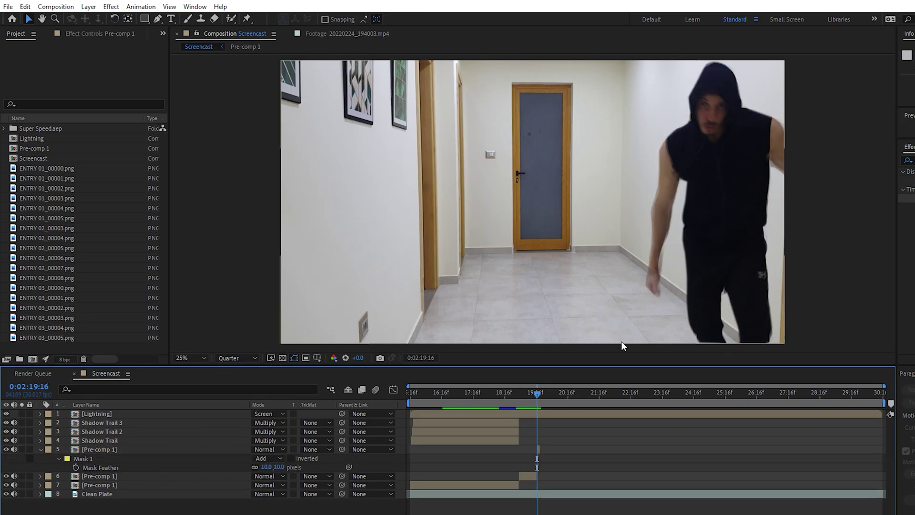
# - Apply Venetian Blinds to the masked Pre-comp 1 layer with 30% transition completion, width 35 and feather 20
pyautogui.click(912, 161)
pyautogui.write('ven')
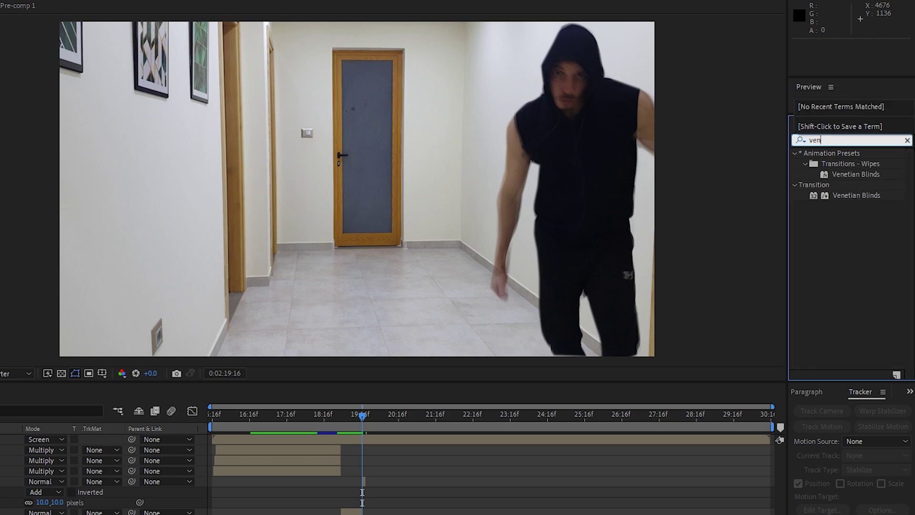
pyautogui.doubleClick(853, 195)
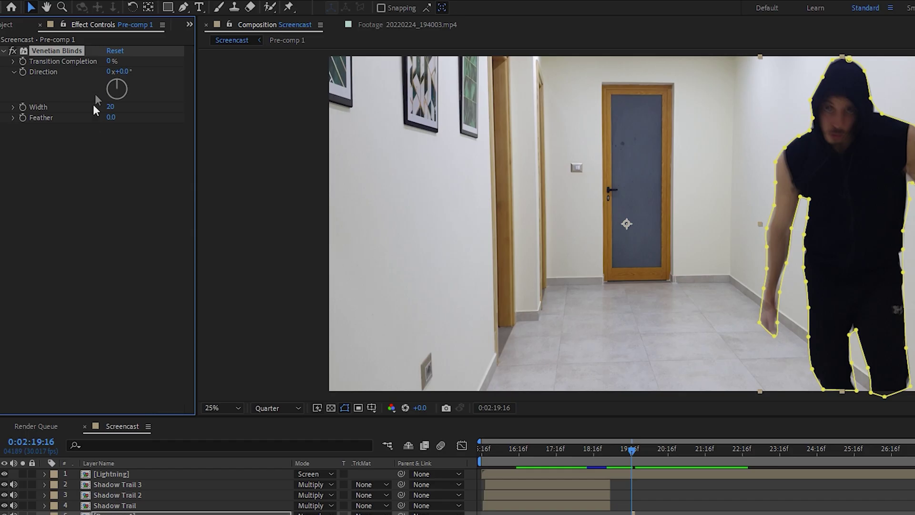
pyautogui.write('30')
pyautogui.click(113, 140)
pyautogui.click(110, 107)
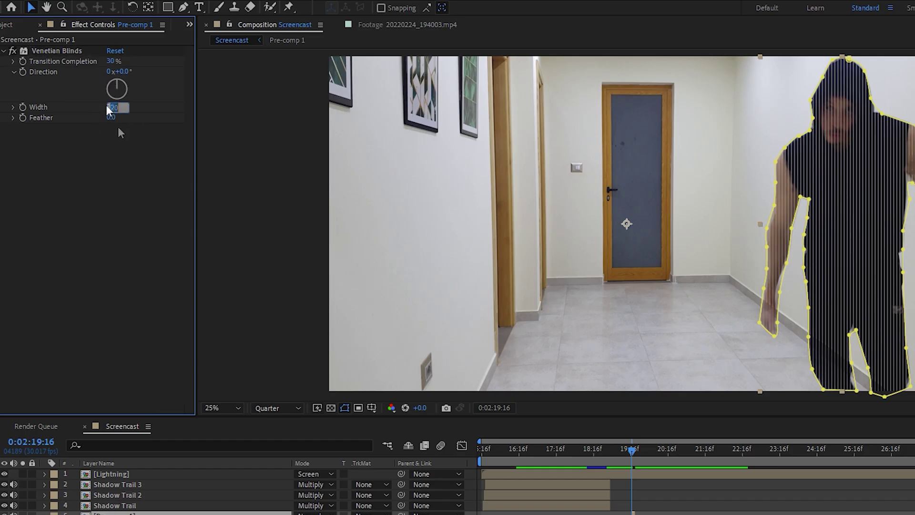
pyautogui.write('35')
pyautogui.click(132, 154)
pyautogui.write('20')
pyautogui.click(136, 159)
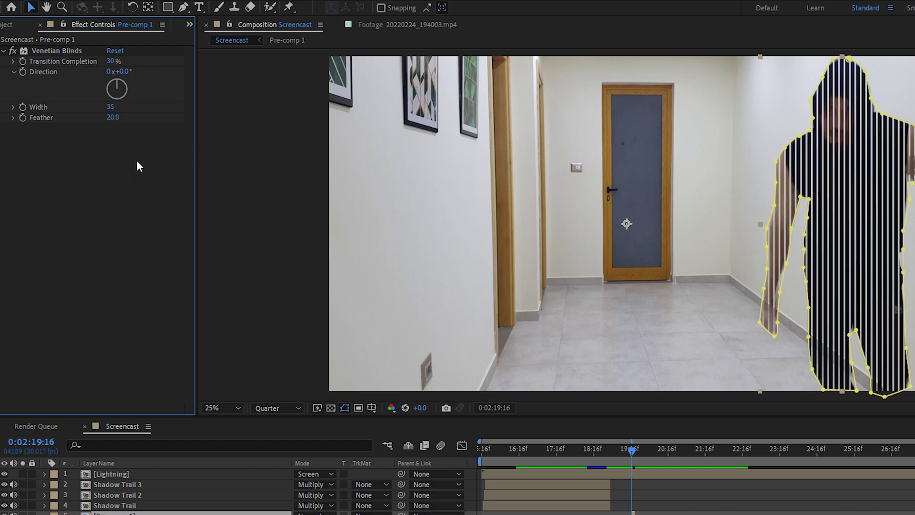
# - Apply Roughen Edges to the masked Pre-comp 1 layer with border 30, edge sharpness 0.38 and evolution 176°
pyautogui.click(851, 174)
pyautogui.write('rough')
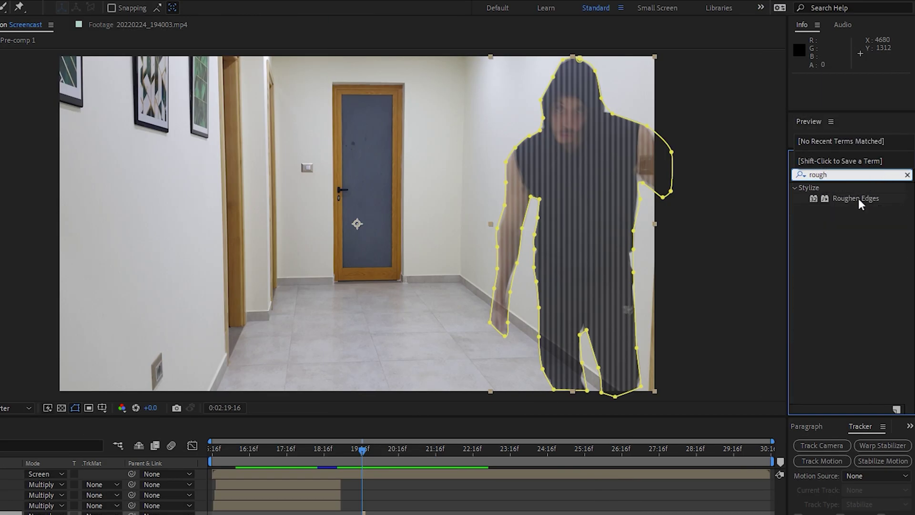
pyautogui.doubleClick(859, 199)
pyautogui.click(116, 160)
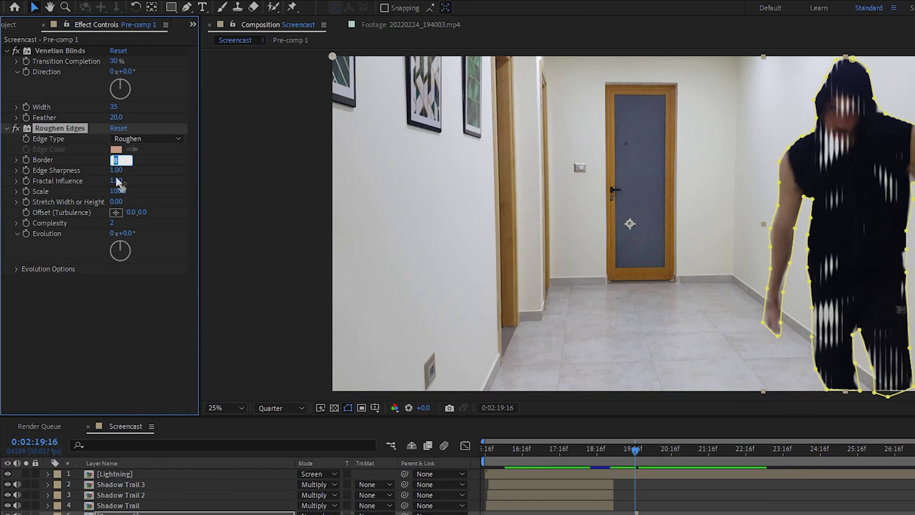
pyautogui.write('30')
pyautogui.press('Return')
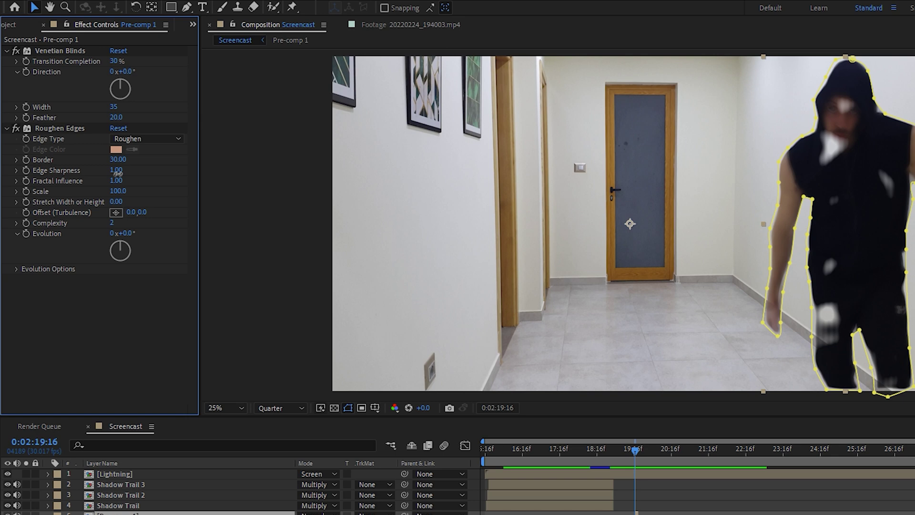
pyautogui.moveTo(115, 170); pyautogui.dragTo(89, 181)
pyautogui.moveTo(116, 233); pyautogui.dragTo(241, 241)
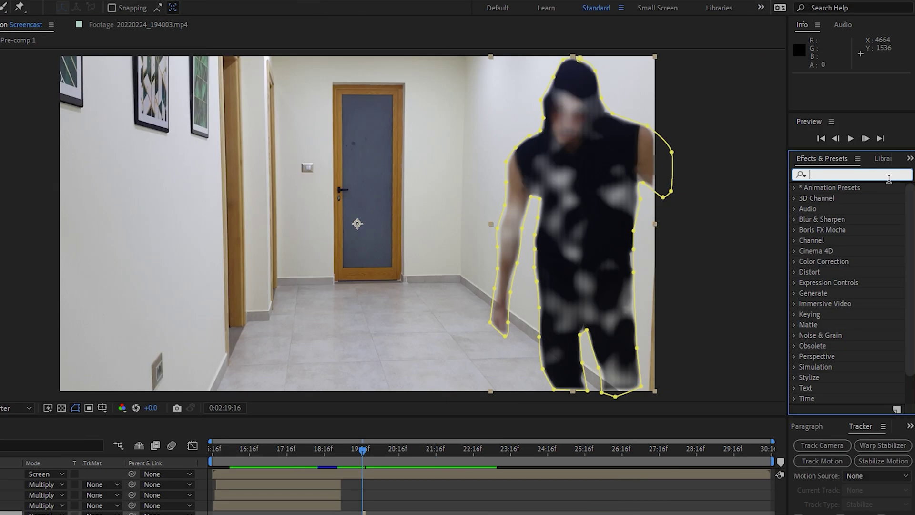
# - Apply Turbulent Displace to the masked Pre-comp 1 layer and set its evolution to 204°
pyautogui.click(914, 175)
pyautogui.write('turb')
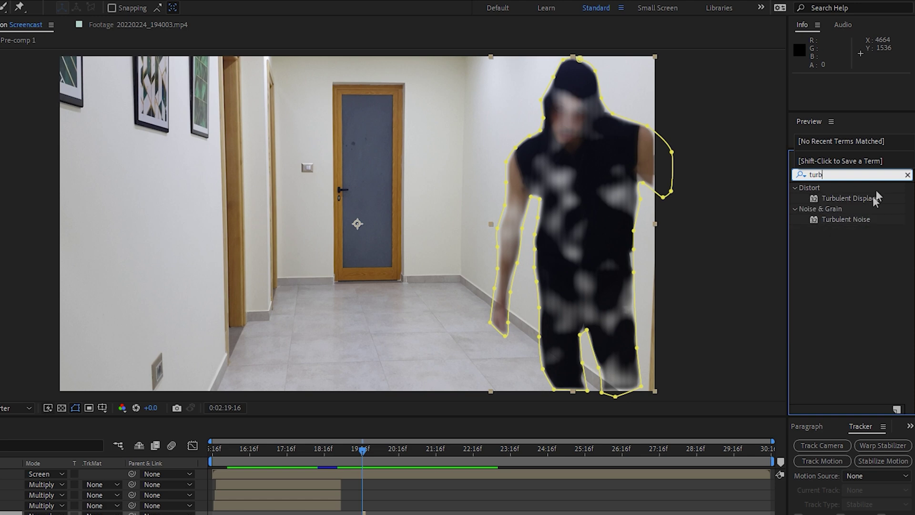
pyautogui.doubleClick(861, 199)
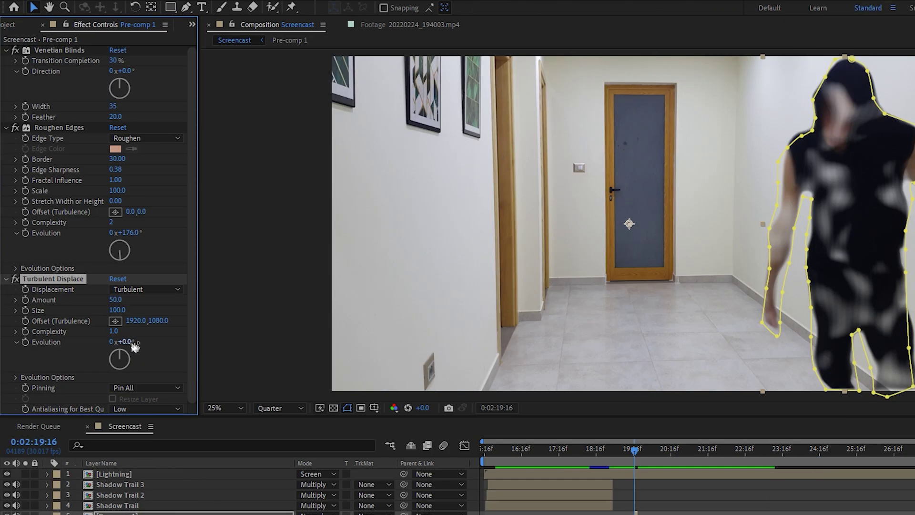
pyautogui.moveTo(130, 342); pyautogui.dragTo(258, 341)
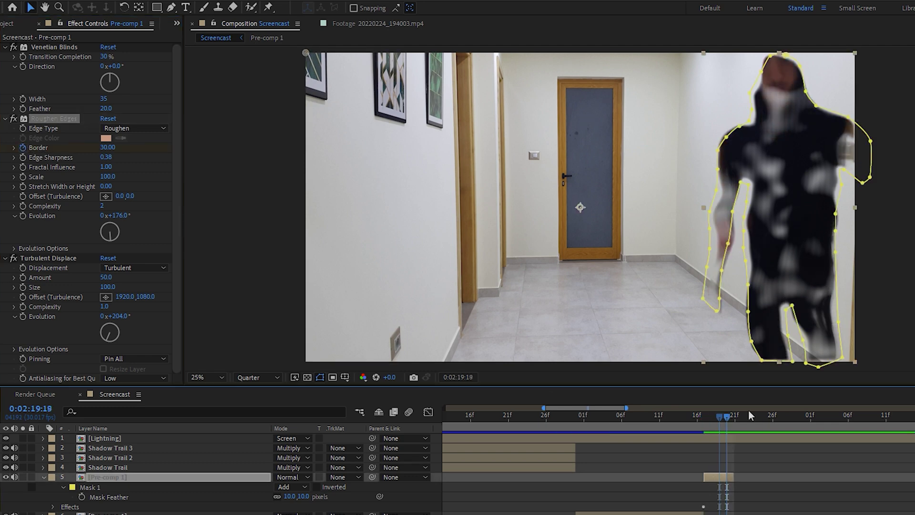
# - Keyframe the Roughen Edges border of the masked Pre-comp 1 layer to 500 at 0:02:19:19 and preview the dissolve
pyautogui.click(109, 148)
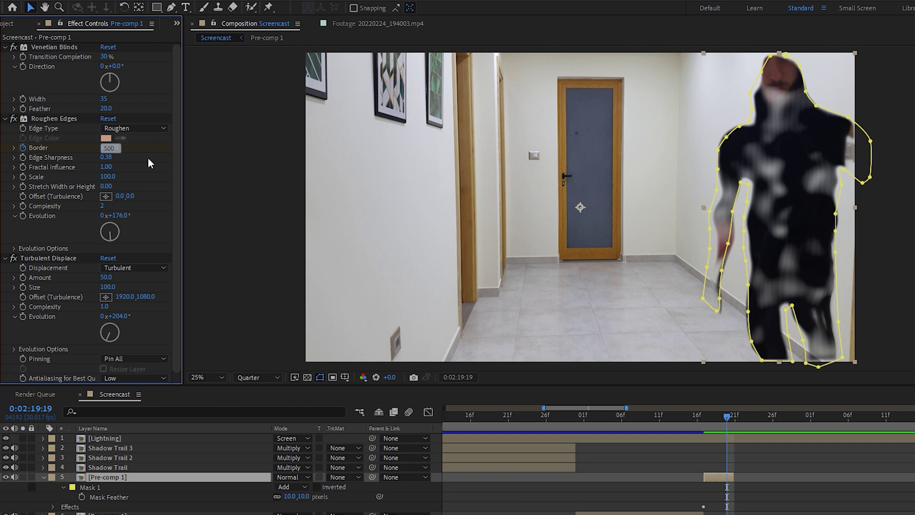
pyautogui.press('Return')
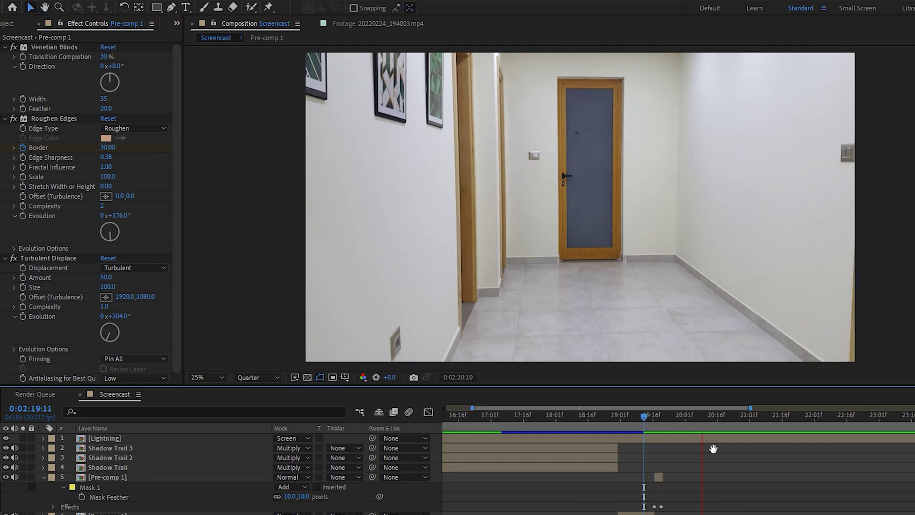
pyautogui.press('space')
pyautogui.click(715, 416)
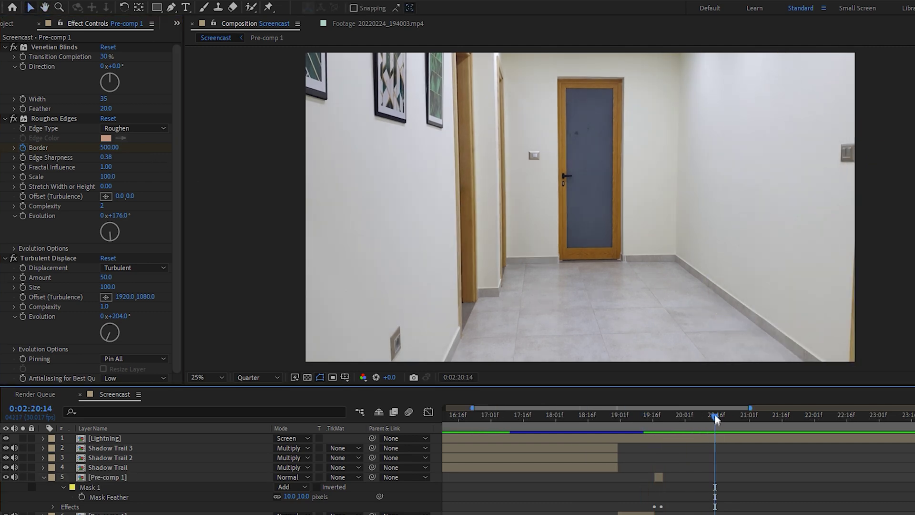
pyautogui.moveTo(673, 413); pyautogui.dragTo(647, 414)
pyautogui.press('space')
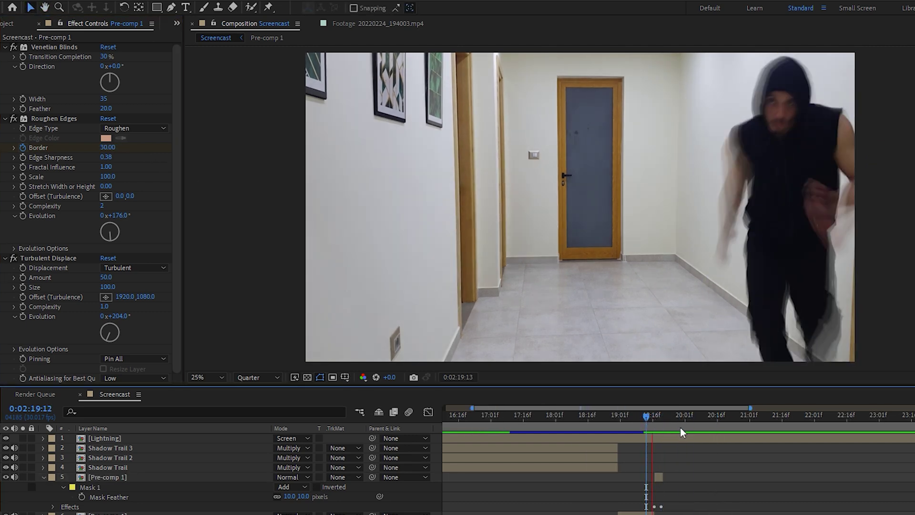
pyautogui.hotkey('ctrl', 'shift', 'z')
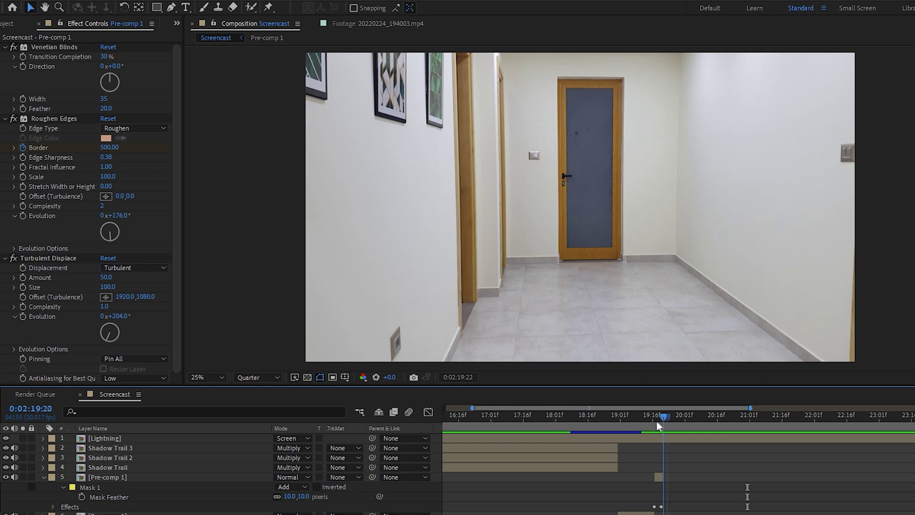
pyautogui.press('space')
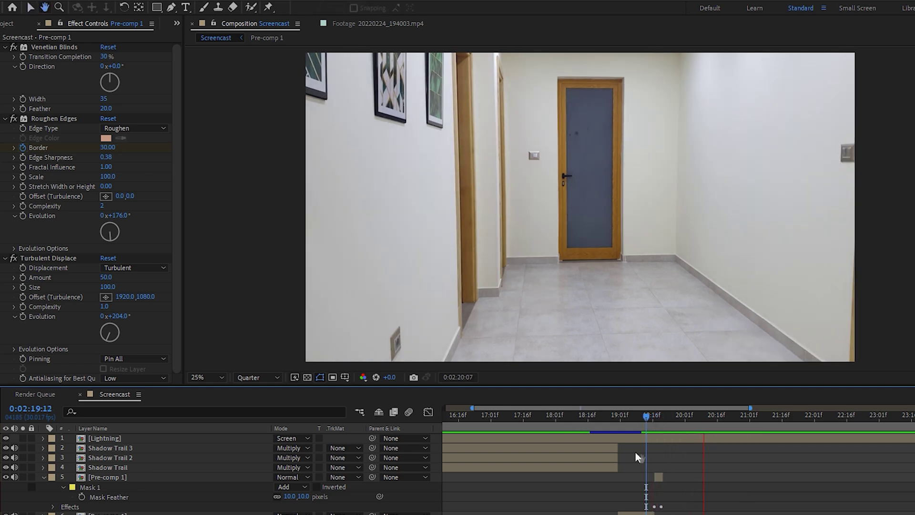
# - Import the LOOP 01 lightning frames as a PNG sequence and place it as the uppermost layer around 0:02:19:15
pyautogui.hotkey('ctrl', 'i')
pyautogui.click(133, 103)
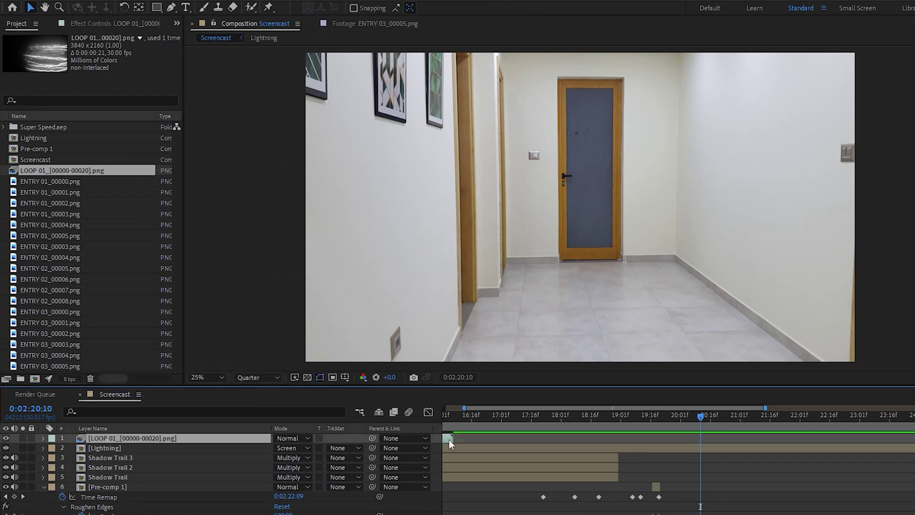
pyautogui.moveTo(449, 440); pyautogui.dragTo(667, 439)
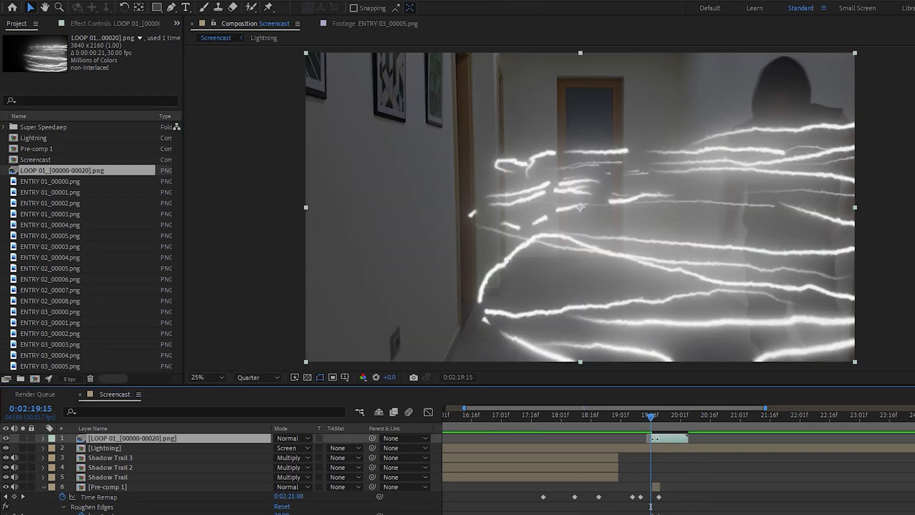
# - Scale the LOOP 01 lightning layer to 121%, trim its end to where the masked Pre-comp 1 layer ends, and preview it
pyautogui.press('s')
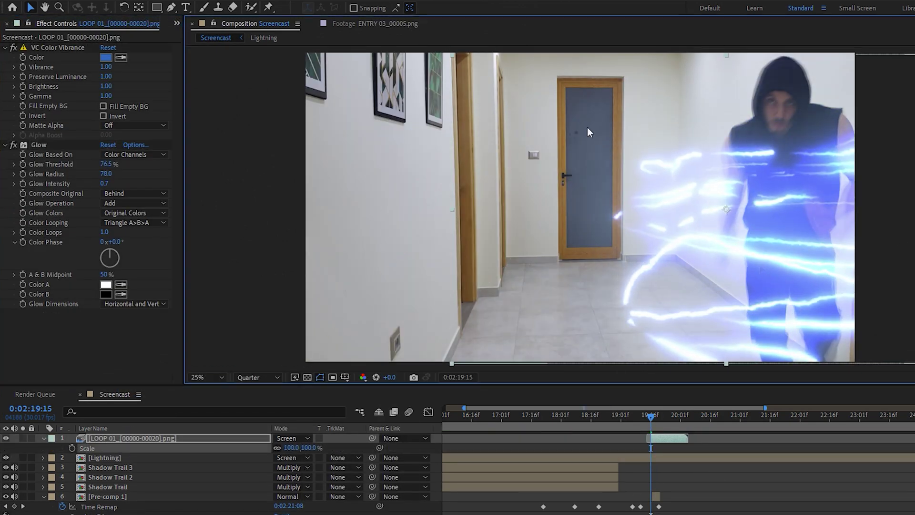
pyautogui.press('pagedown')
pyautogui.press('pagedown')
pyautogui.press('pagedown')
pyautogui.press('pagedown')
pyautogui.hotkey('alt', ']')
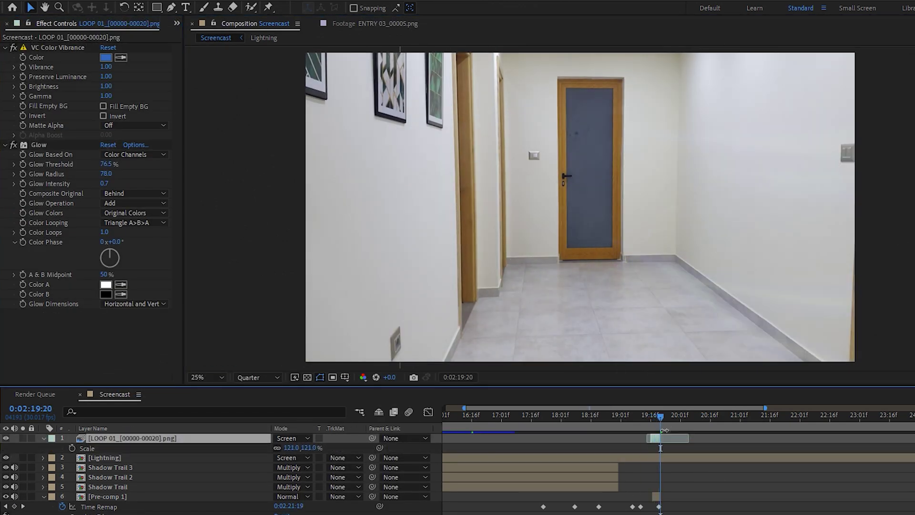
pyautogui.press('space')
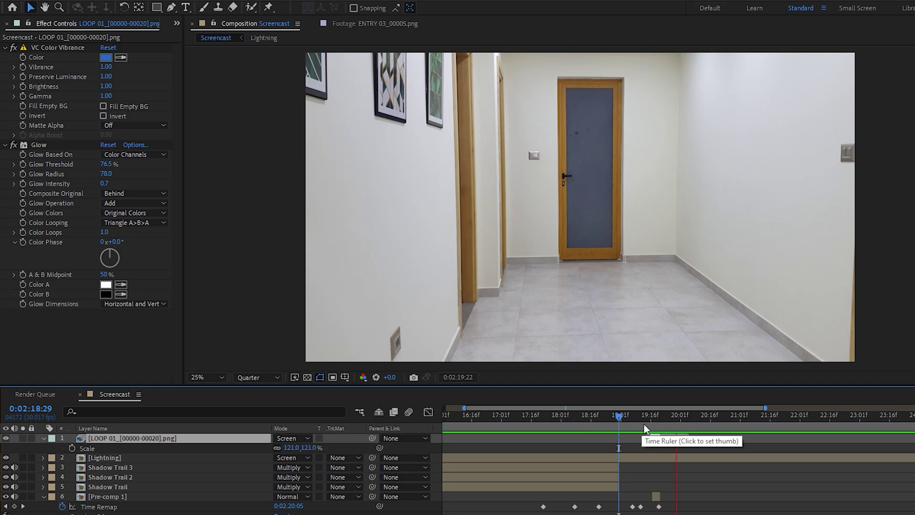